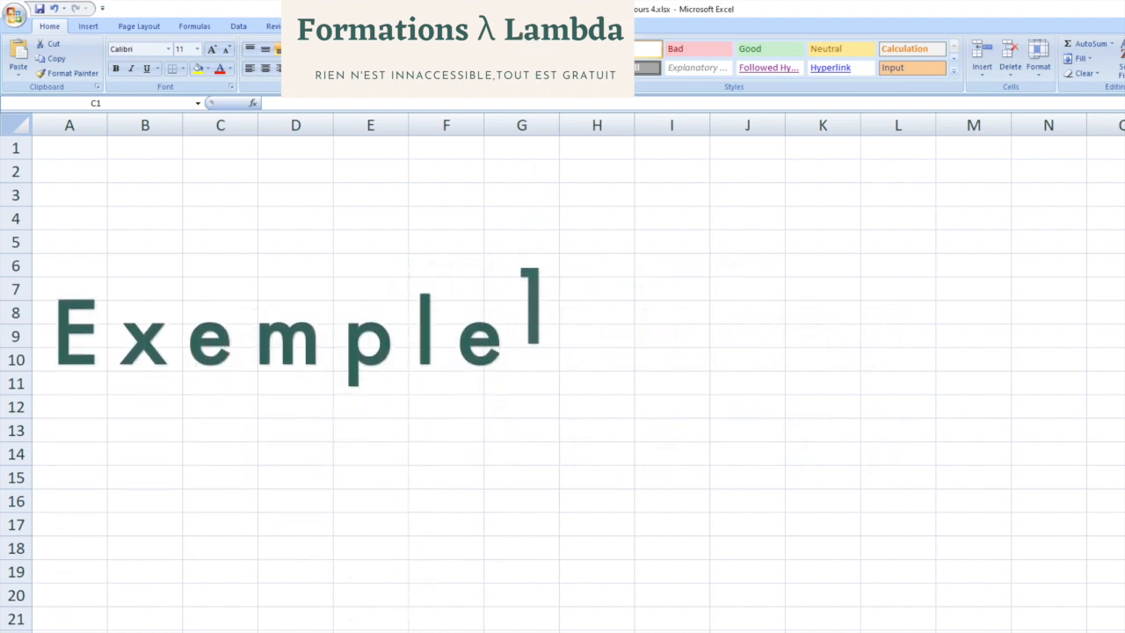
Enter the labels Périodes, Cotations, a blank row, Mathématique, Français, Histoire and Géographie in A1:A7, and widen column A to fit them
left_click(98, 211)
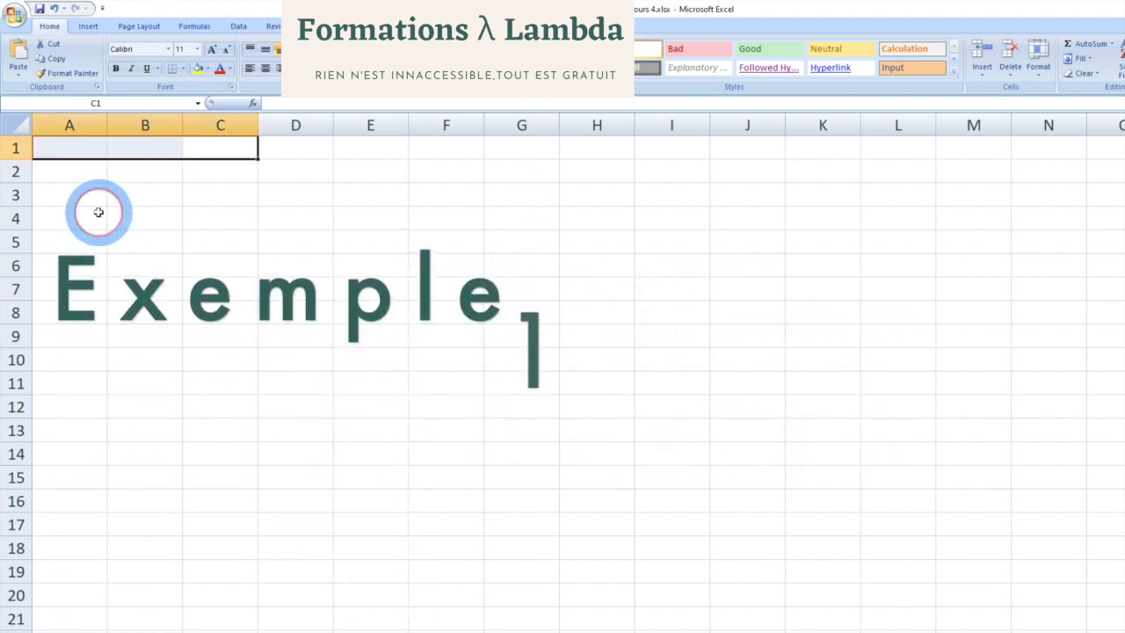
left_click(83, 154)
type("Périodes Cotations  Mathématique Français Histoire Géographie")
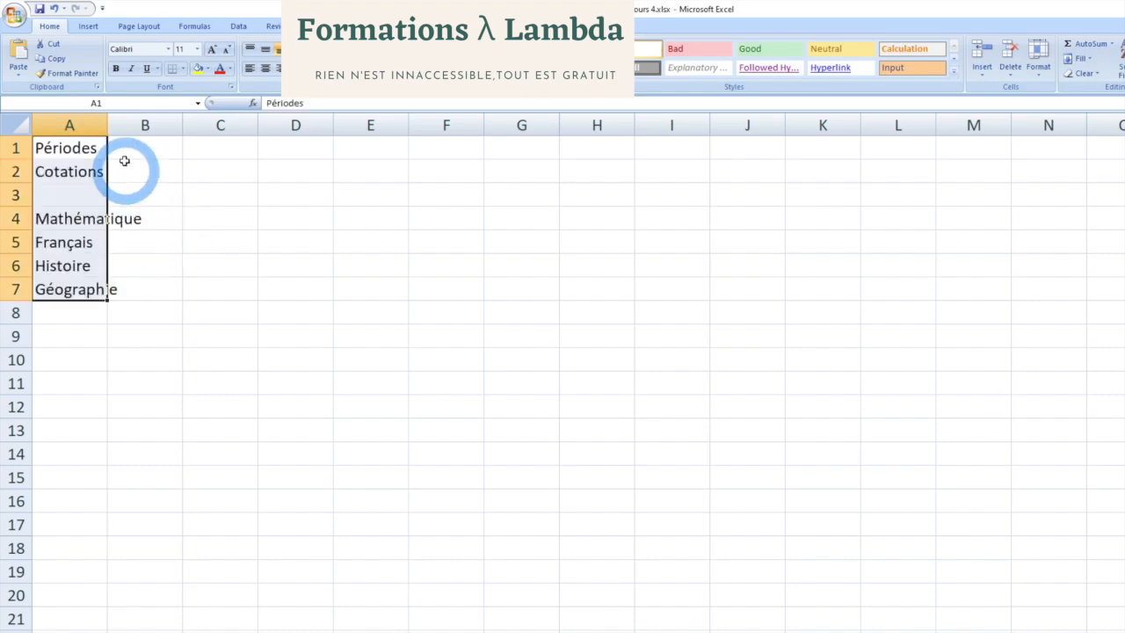
left_click_drag(107, 124, 146, 126)
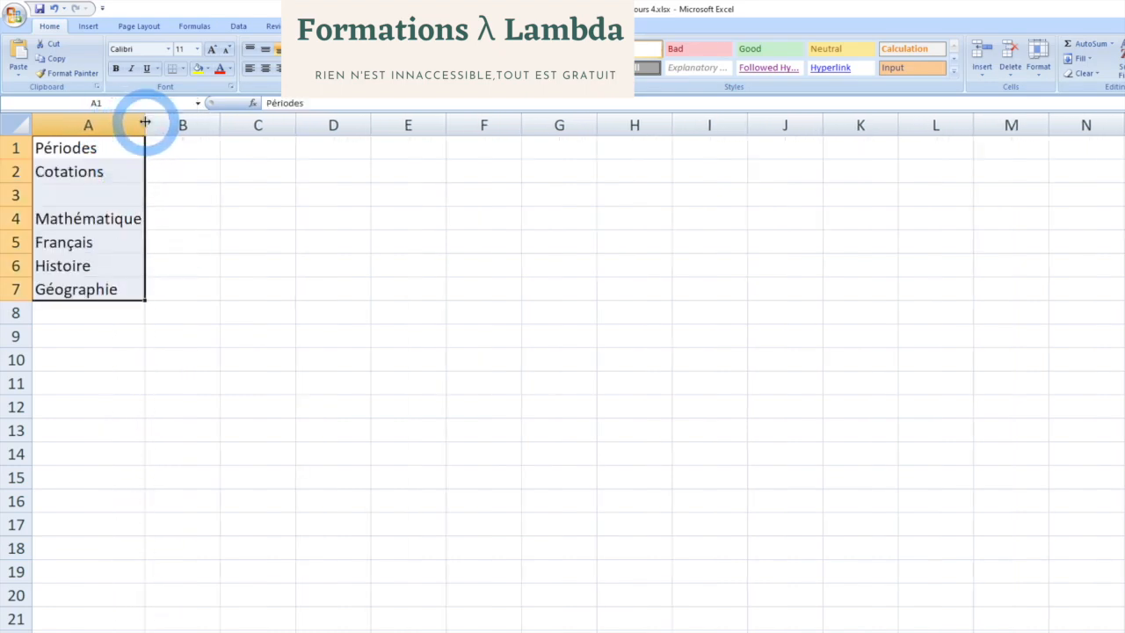
Examine the row labels in column A, from the period and grading rows down to the four subjects
left_click(156, 190)
left_click(108, 157)
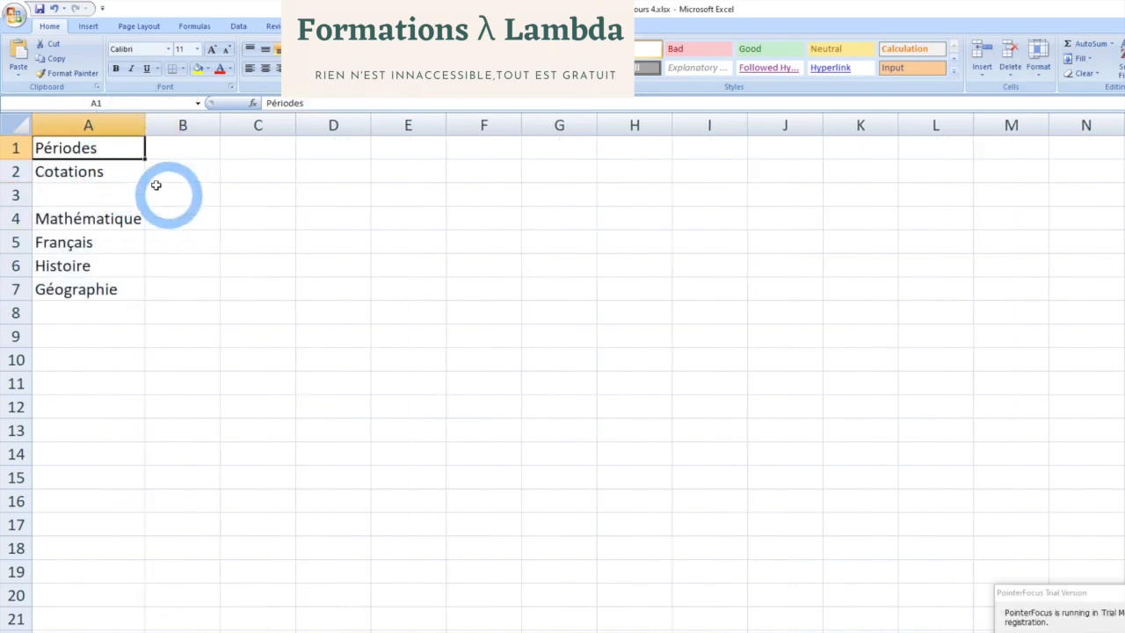
left_click(101, 172)
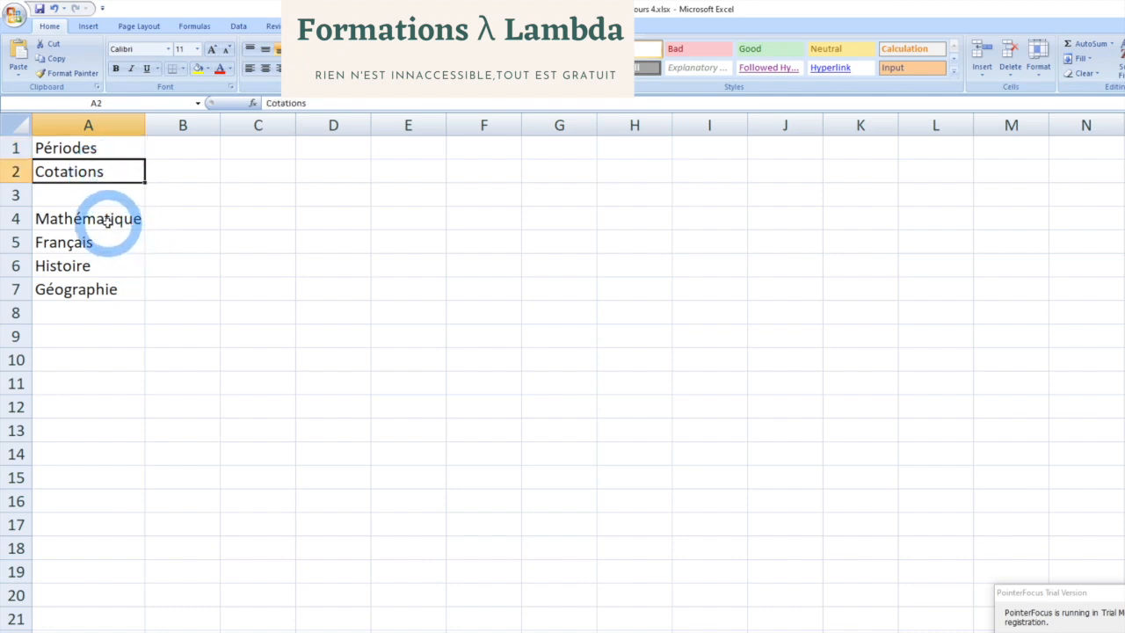
left_click_drag(105, 219, 96, 283)
left_click(119, 312)
left_click(231, 284)
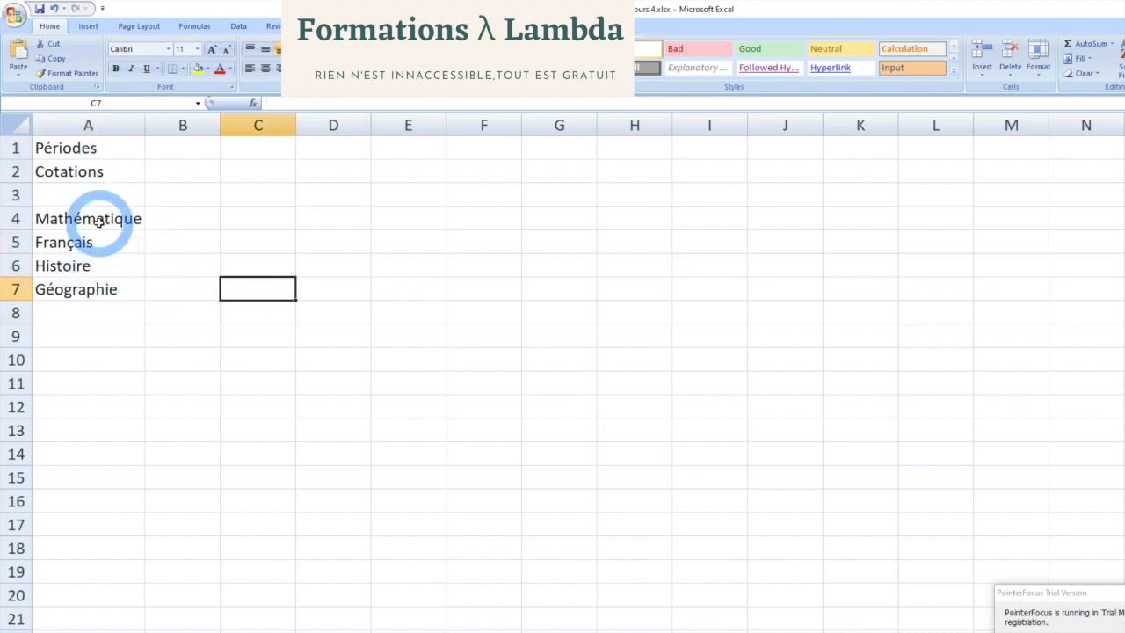
left_click(130, 244)
left_click(121, 266)
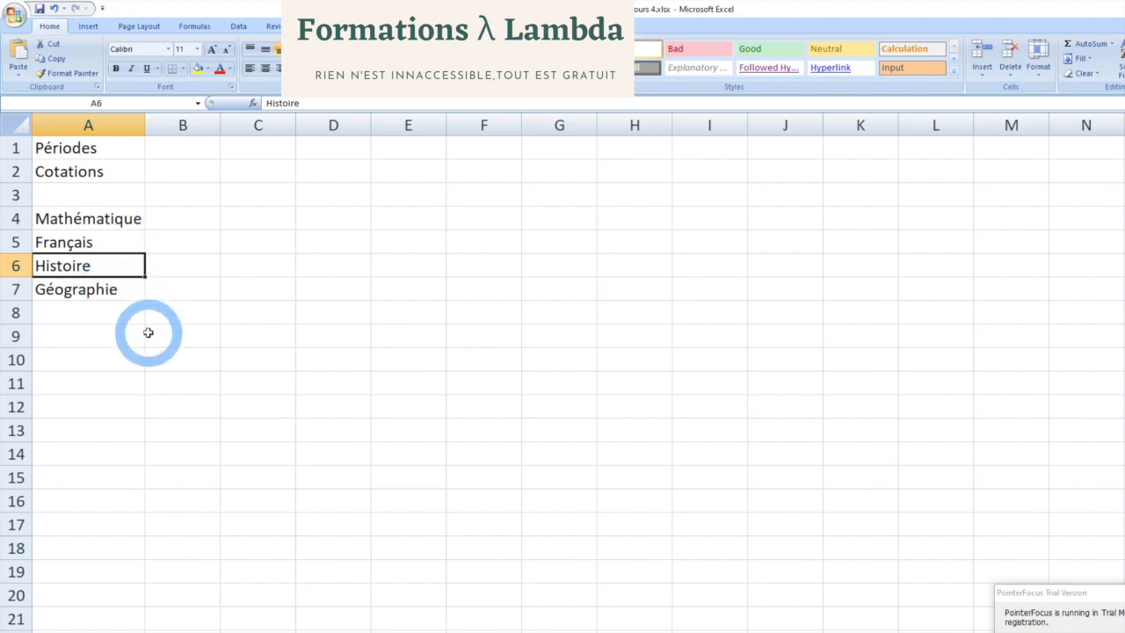
left_click(148, 332)
Enter period 1 in B1 and its maximum grade of 20 in B2
left_click(179, 151)
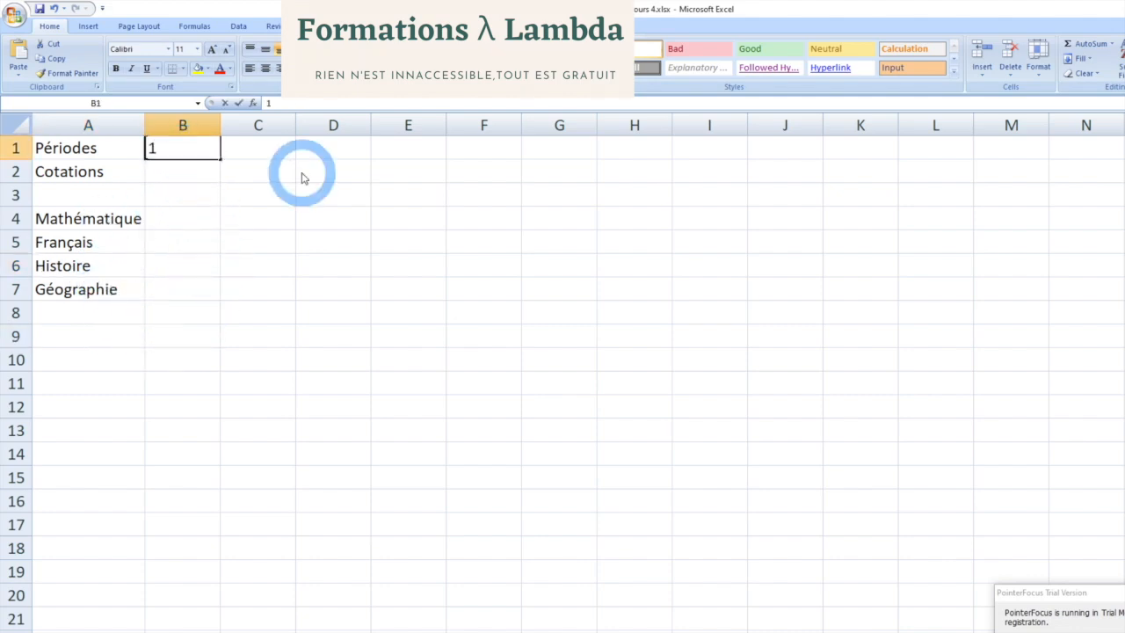
key("Return")
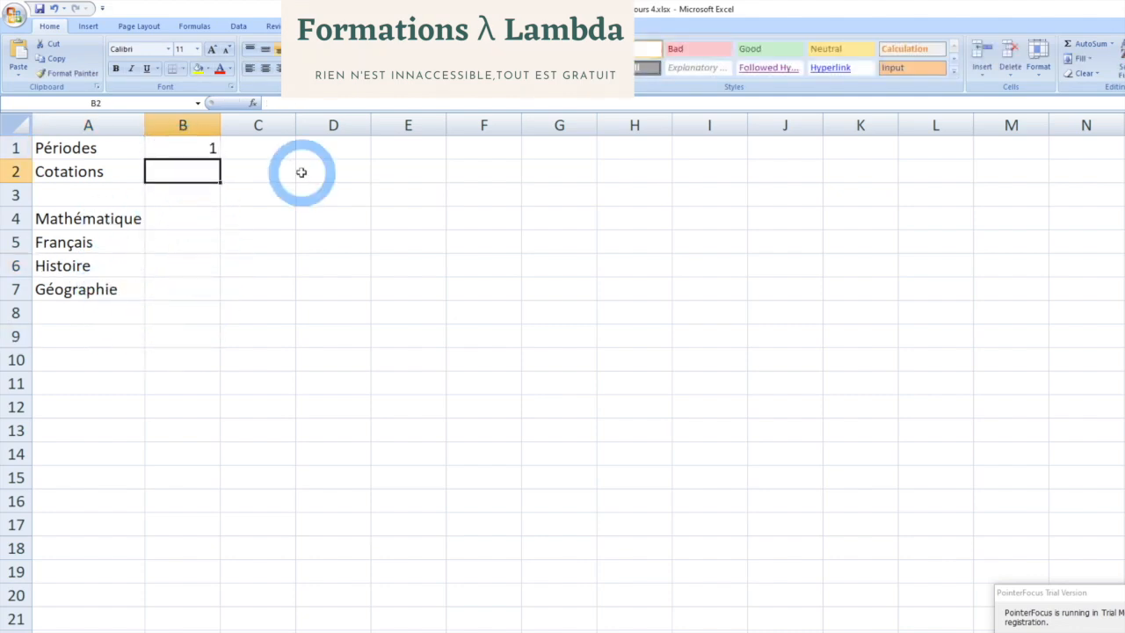
type("20")
key("Return")
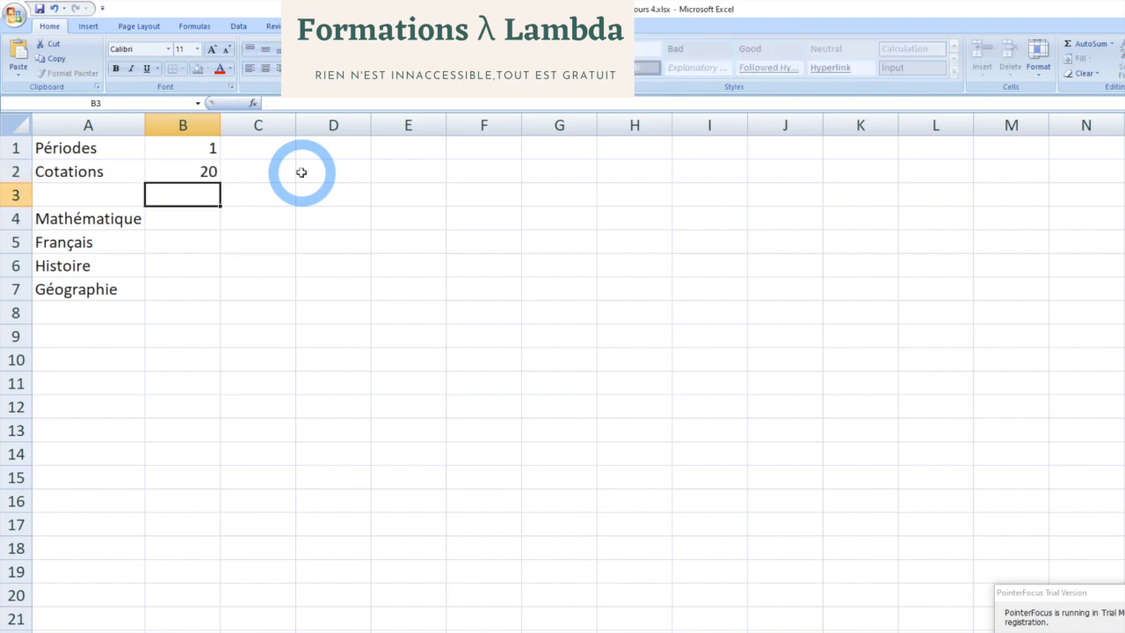
Fill in the period 1 grades in B4:B7: Mathématique 15, Français 16, Histoire 8 and Géographie 17
left_click(196, 216)
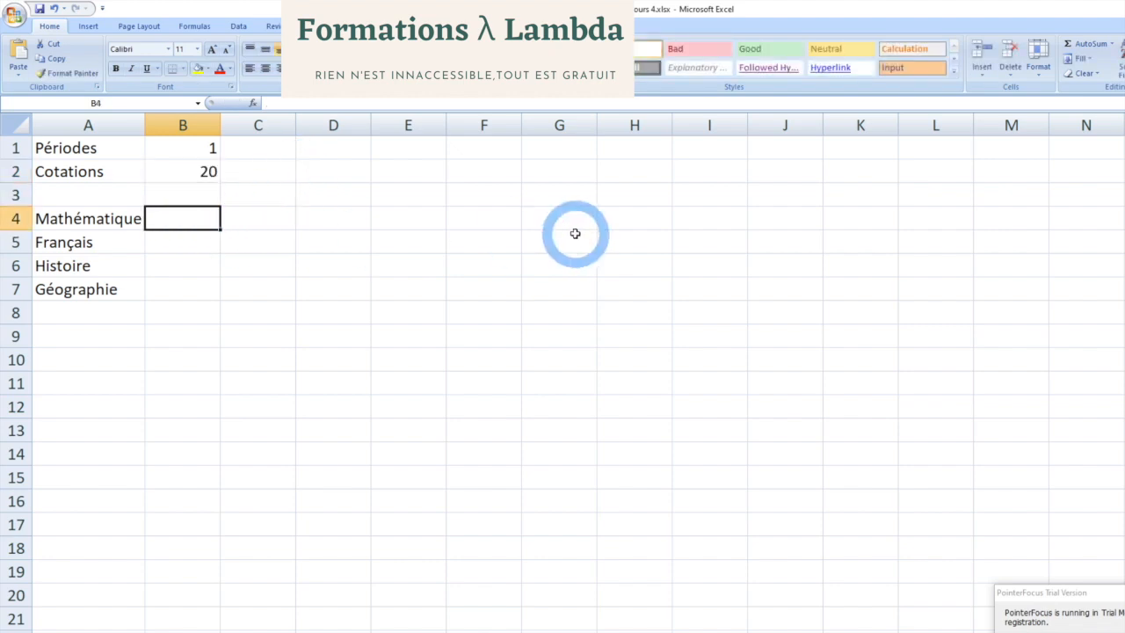
type("15")
key("Return")
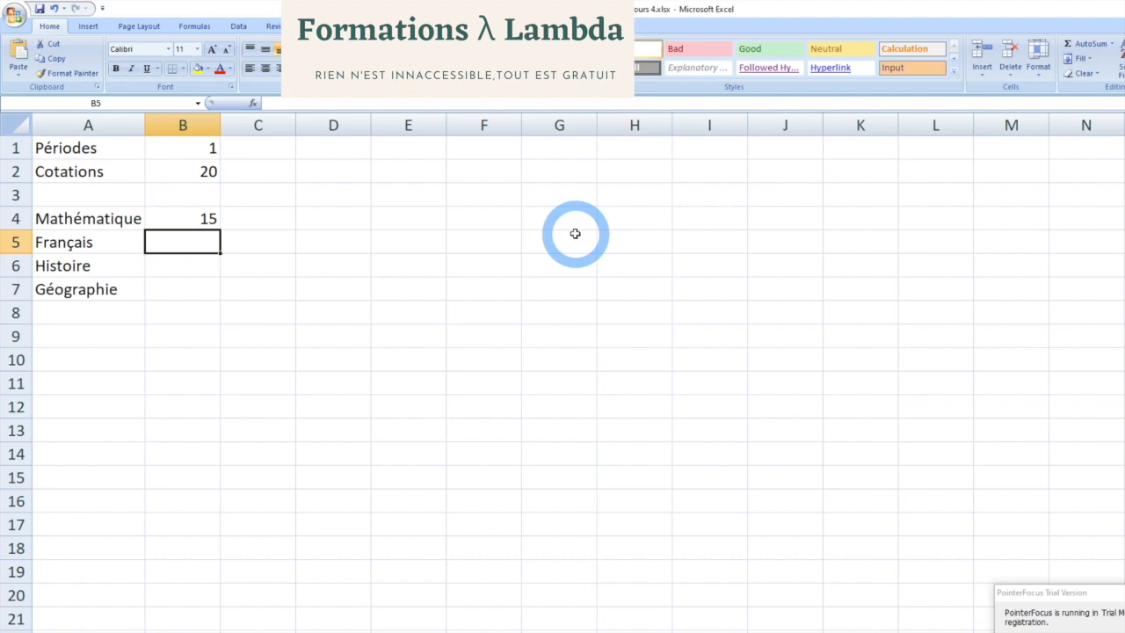
type("16")
key("Return")
type("8")
key("Return")
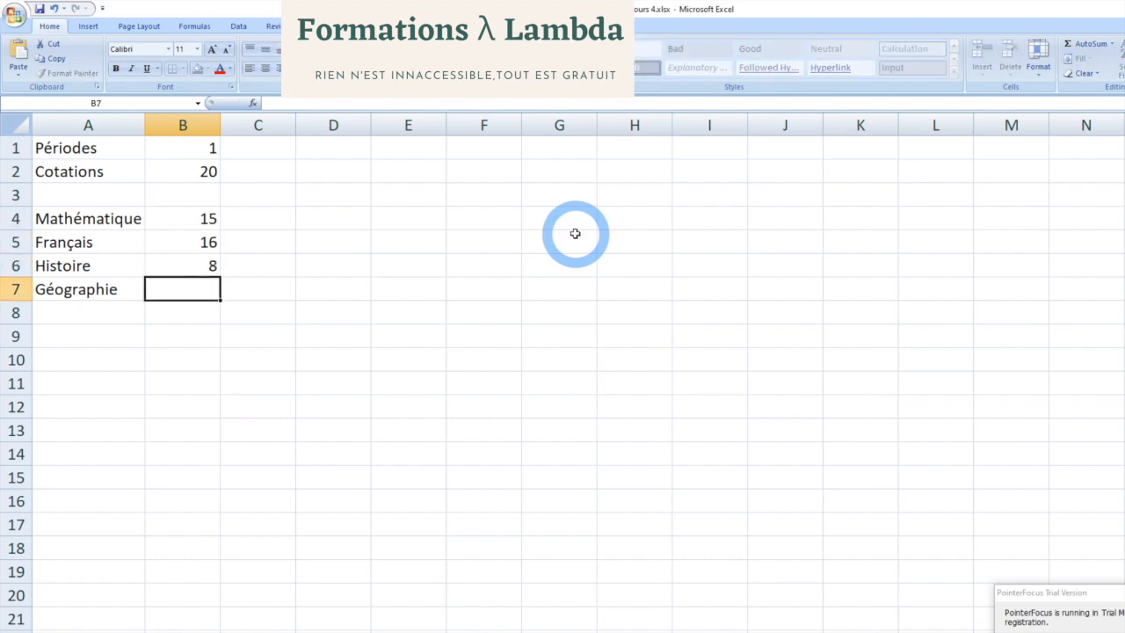
type("17")
key("Return")
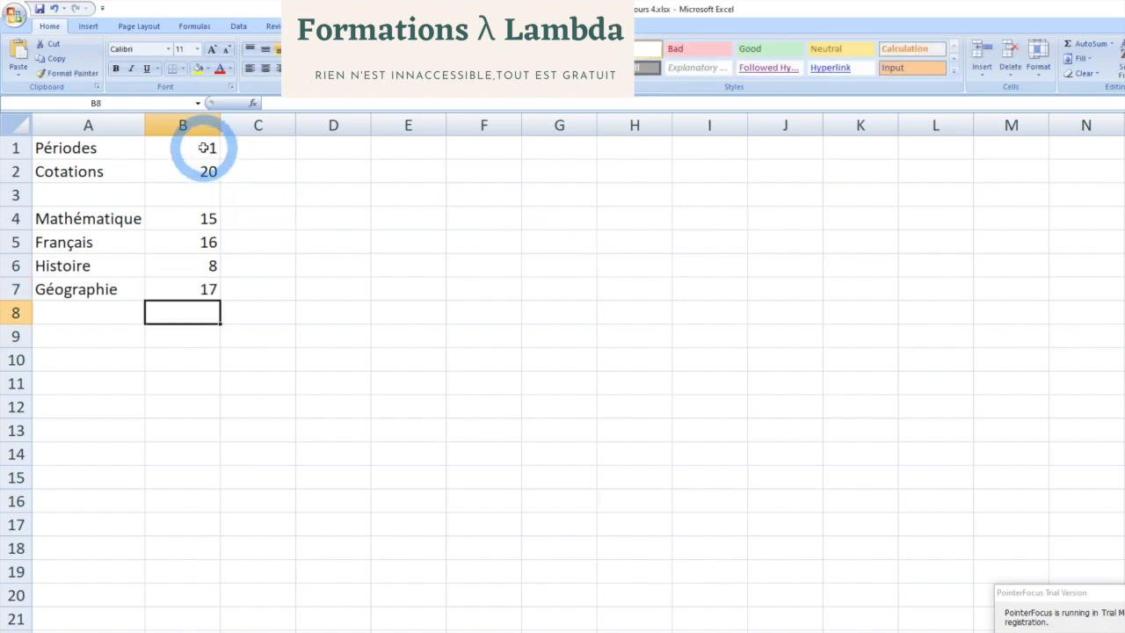
Copy the period number and maximum grade from B1:B2 into C1:C2
left_click_drag(204, 147, 203, 170)
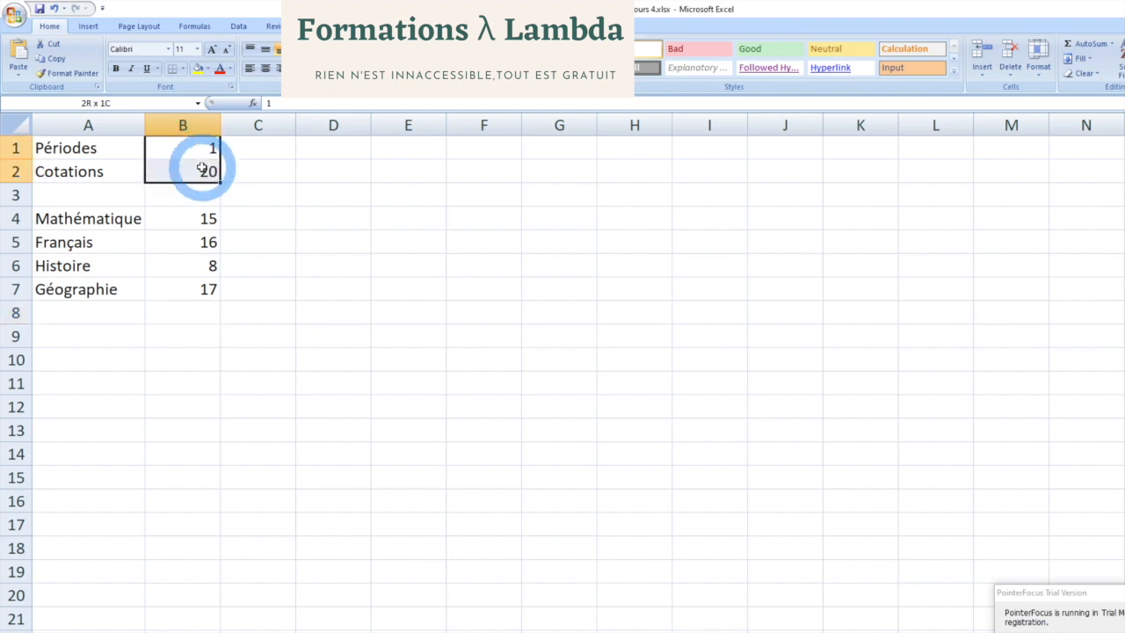
right_click(216, 171)
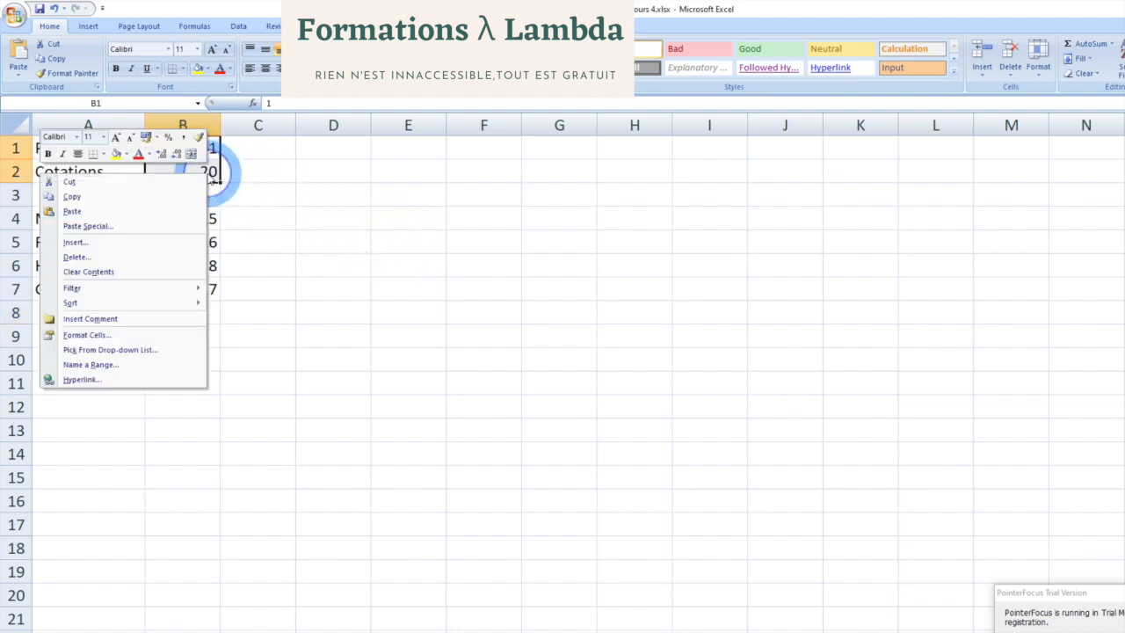
left_click(173, 200)
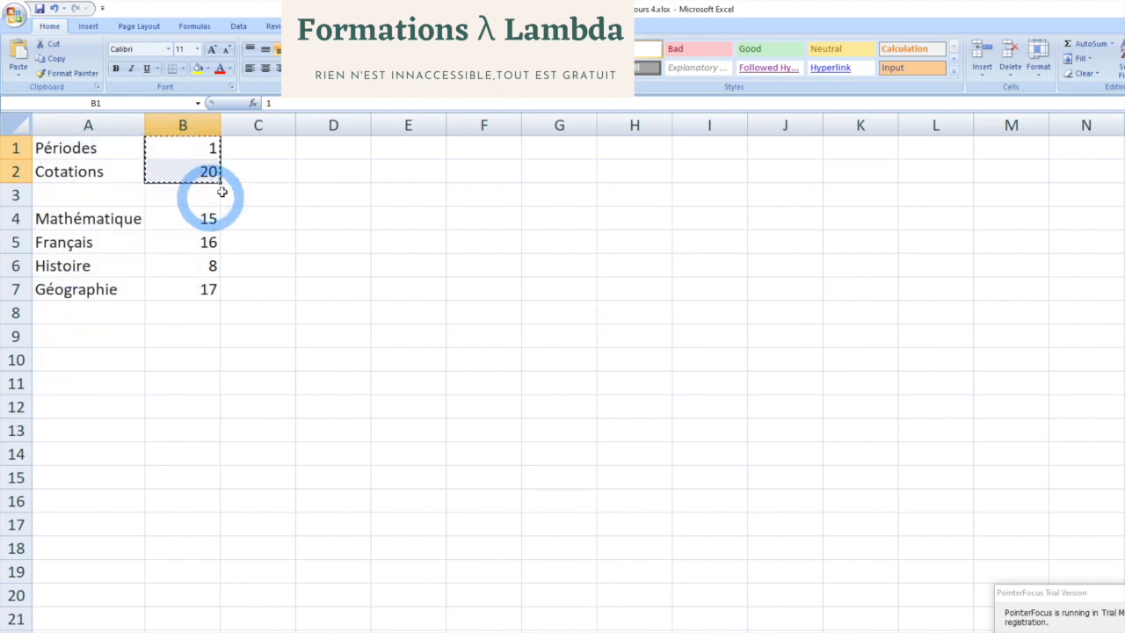
left_click(251, 154)
right_click(250, 154)
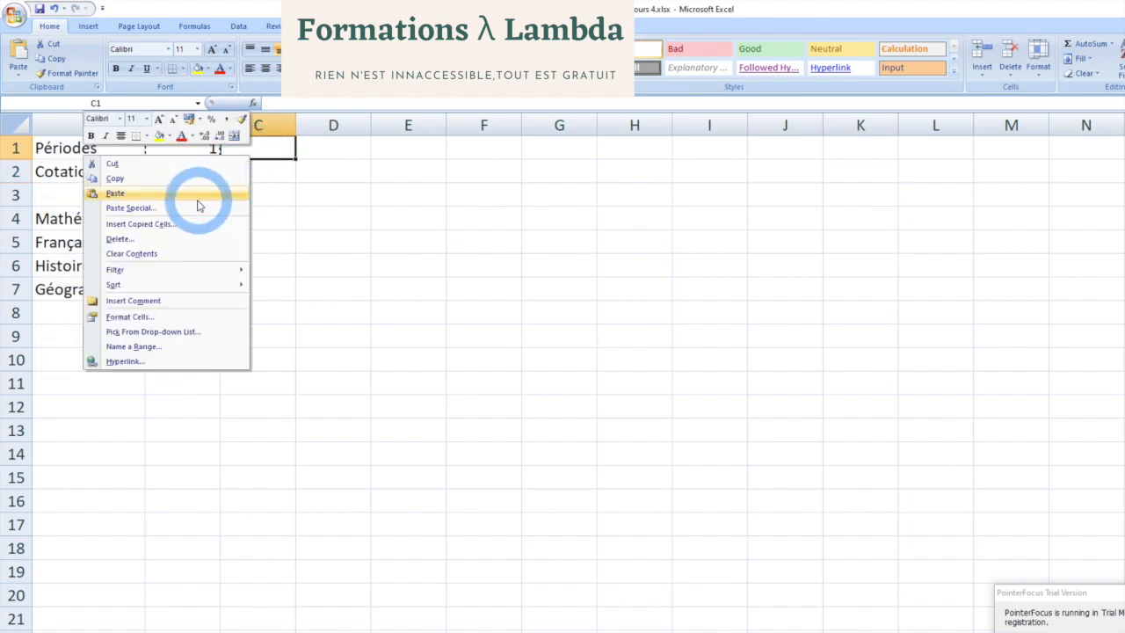
left_click(200, 196)
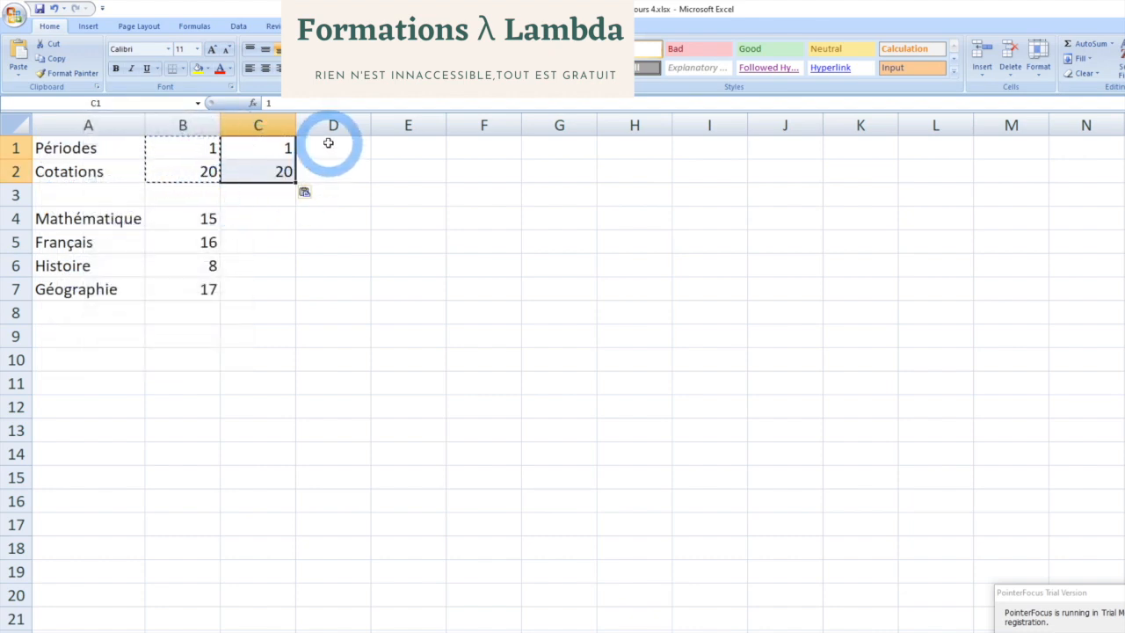
Paste the copied period number and maximum grade into columns D and E, filling D1:E2
left_click(329, 148)
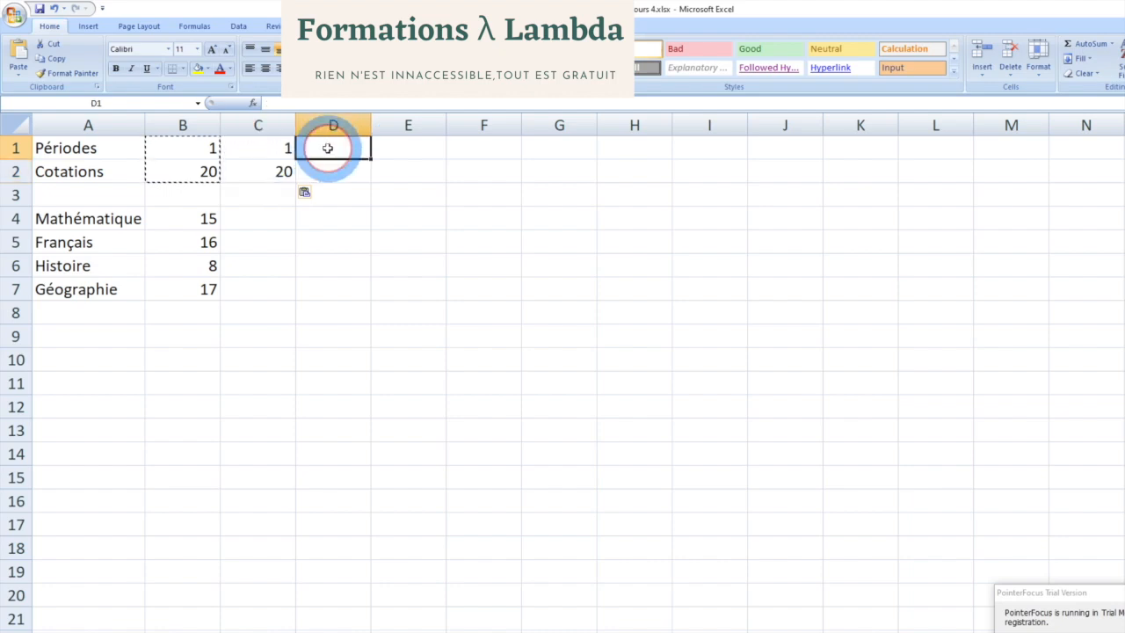
left_click(410, 149)
left_click_drag(351, 151, 414, 163)
right_click(352, 150)
left_click(251, 190)
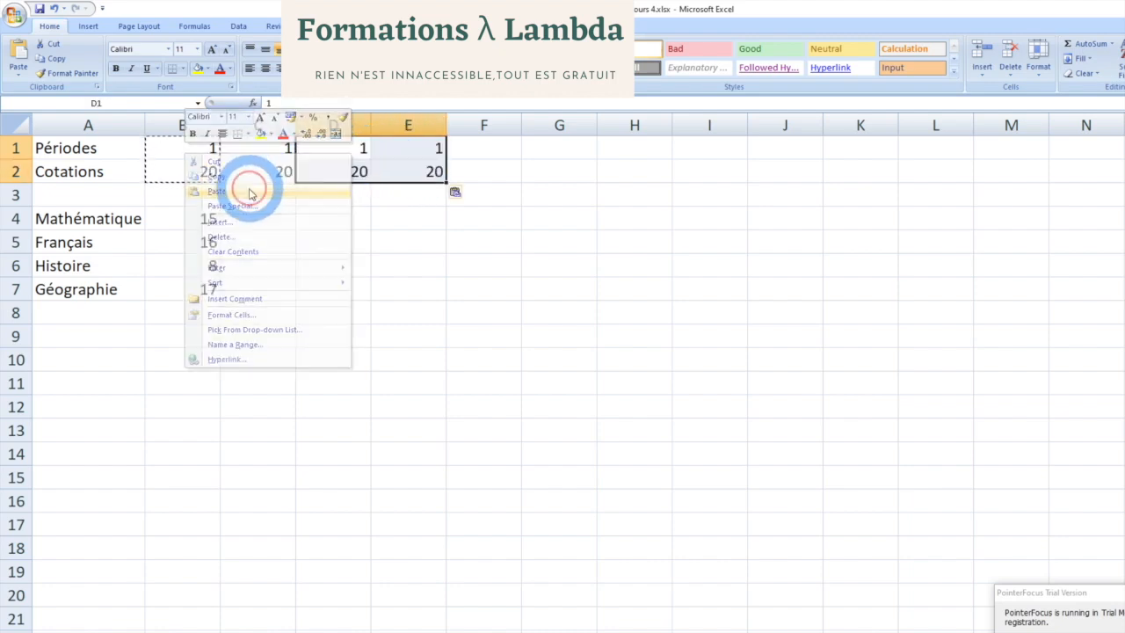
left_click(389, 239)
Renumber the period headings in C1, D1 and E1 as 2, 3 and 4
left_click(268, 155)
type("2")
key("Right")
type("3")
key("Right")
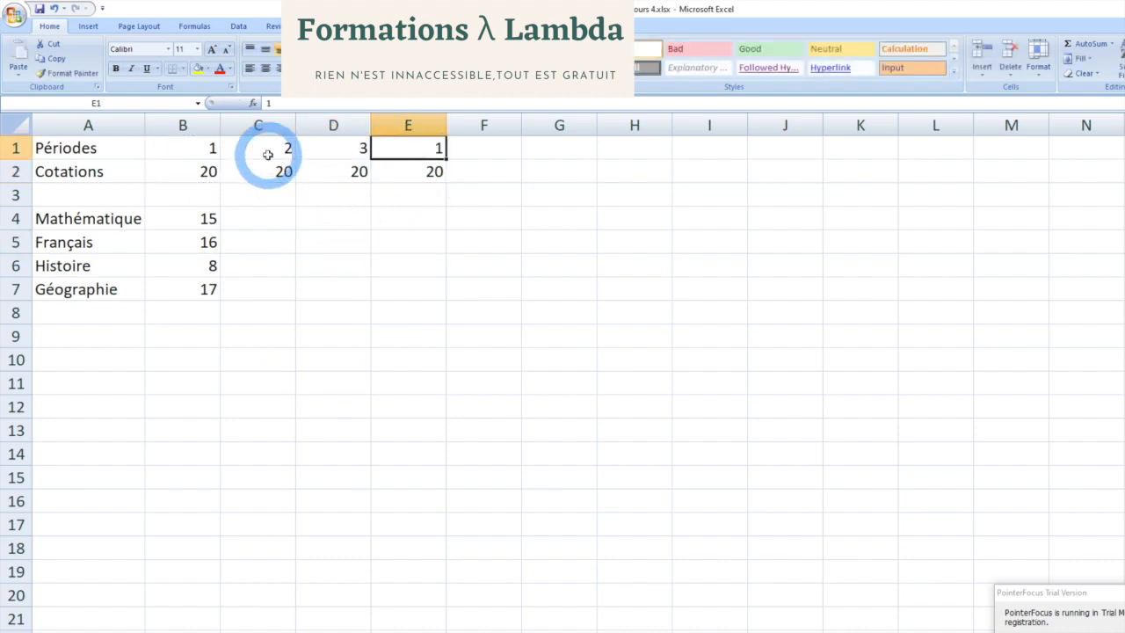
type("4")
key("Down")
Fill in the period 2 grades in C4:C7: Mathématique 13, Français 9, Histoire 12 and Géographie 16
left_click(274, 201)
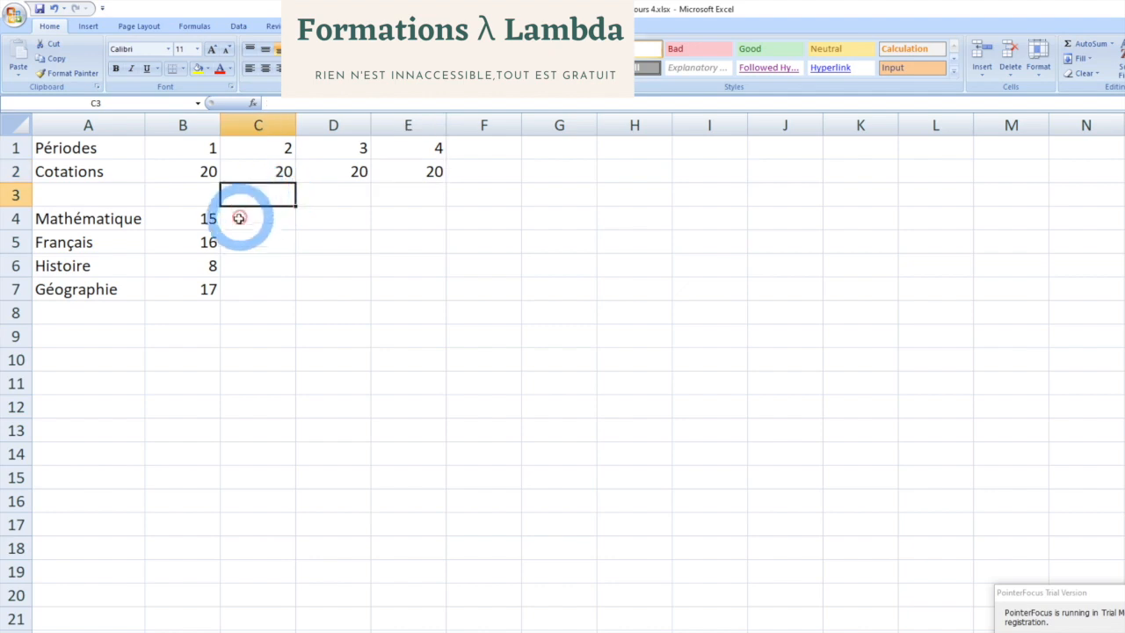
left_click(241, 218)
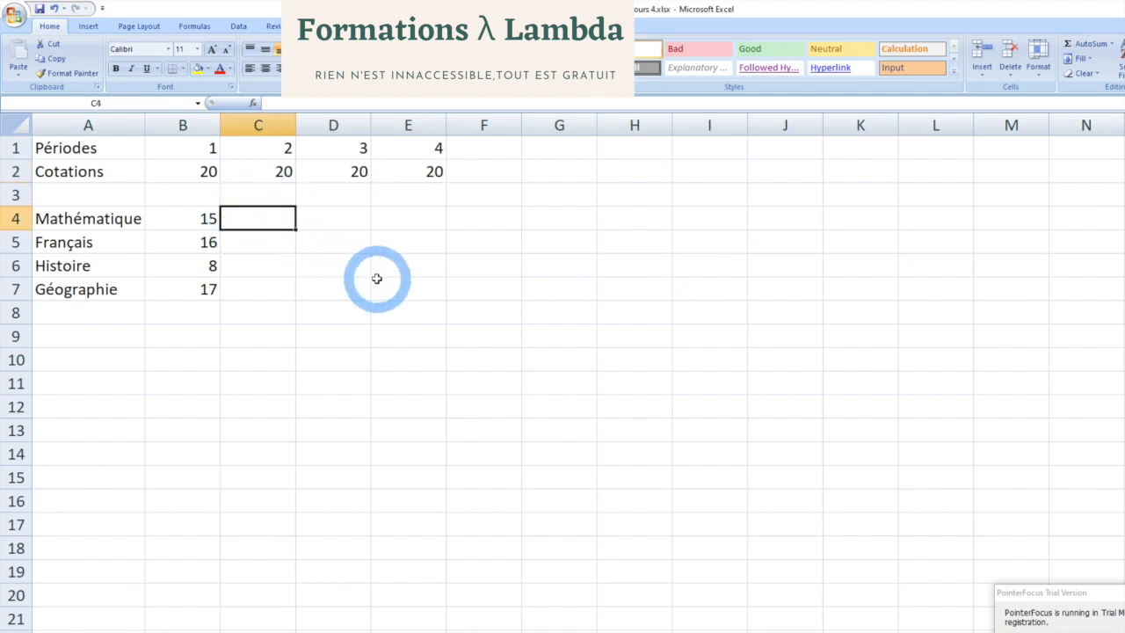
type("13")
key("Return")
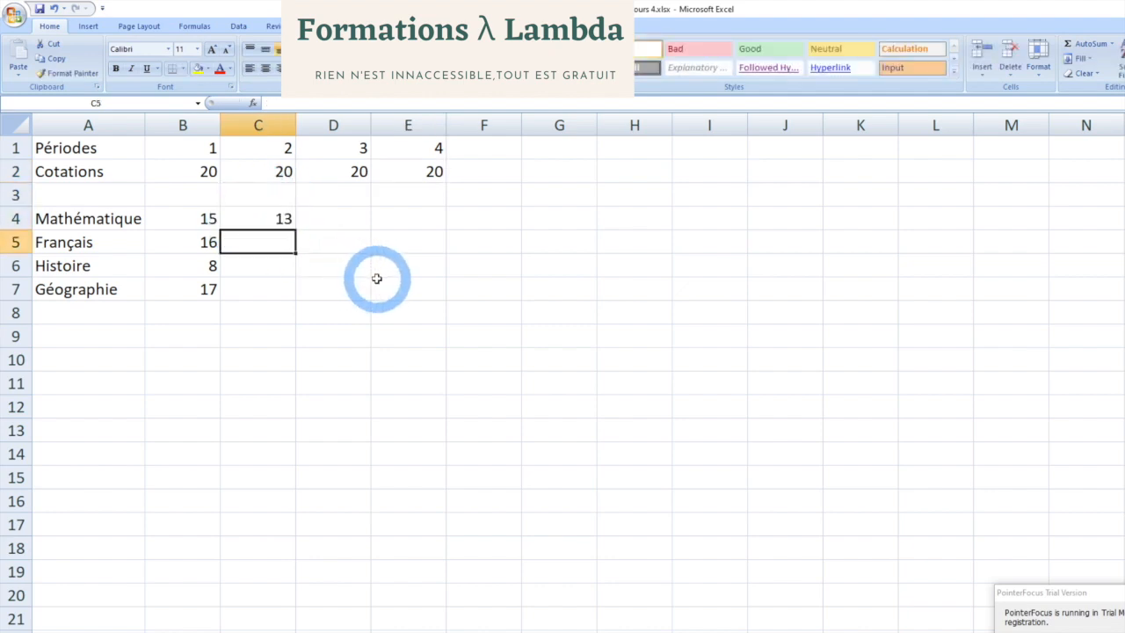
type("9")
key("Return")
type("12")
key("Return")
type("16")
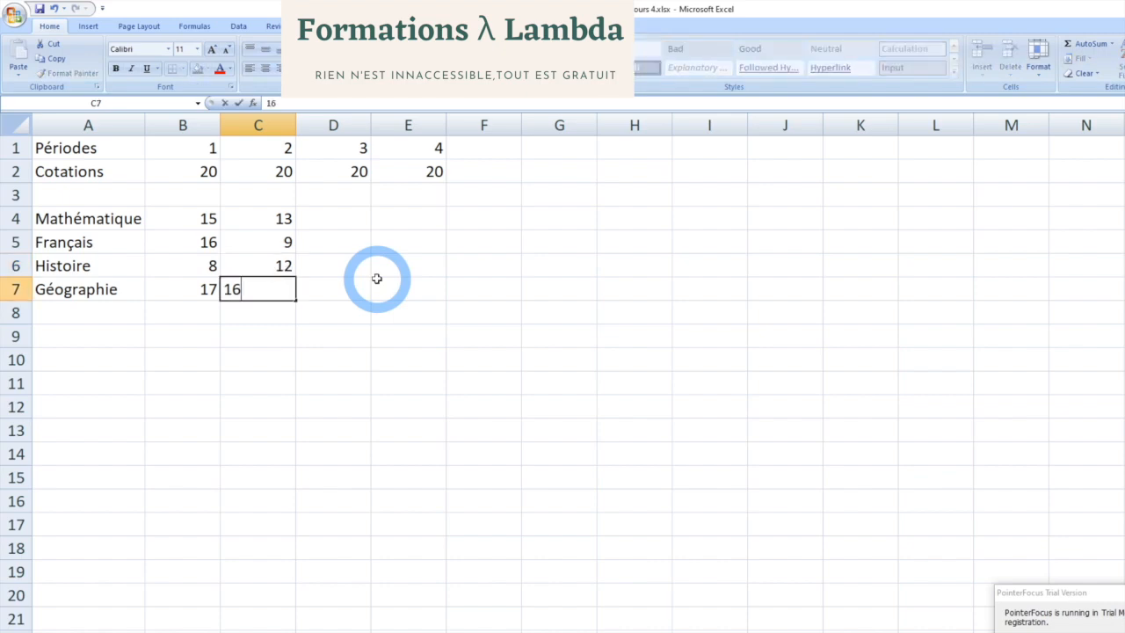
key("Tab")
Fill in the period 3 grades in D4:D7: Mathématique 19, Français 18, Histoire 12 and Géographie 3
key("Up")
key("Up")
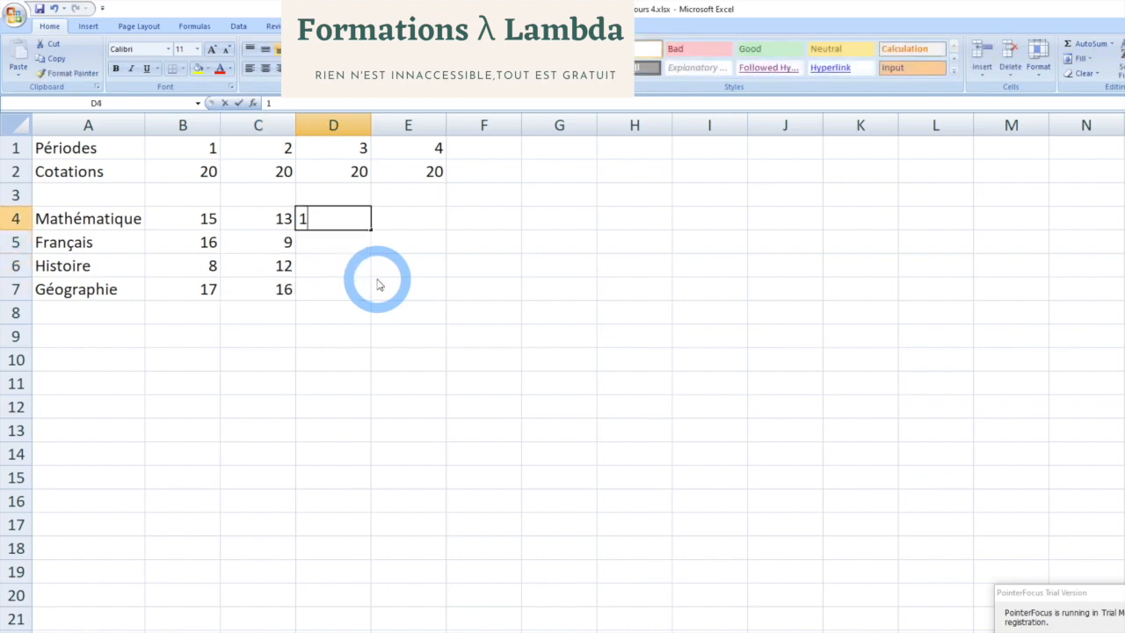
type("19")
key("Return")
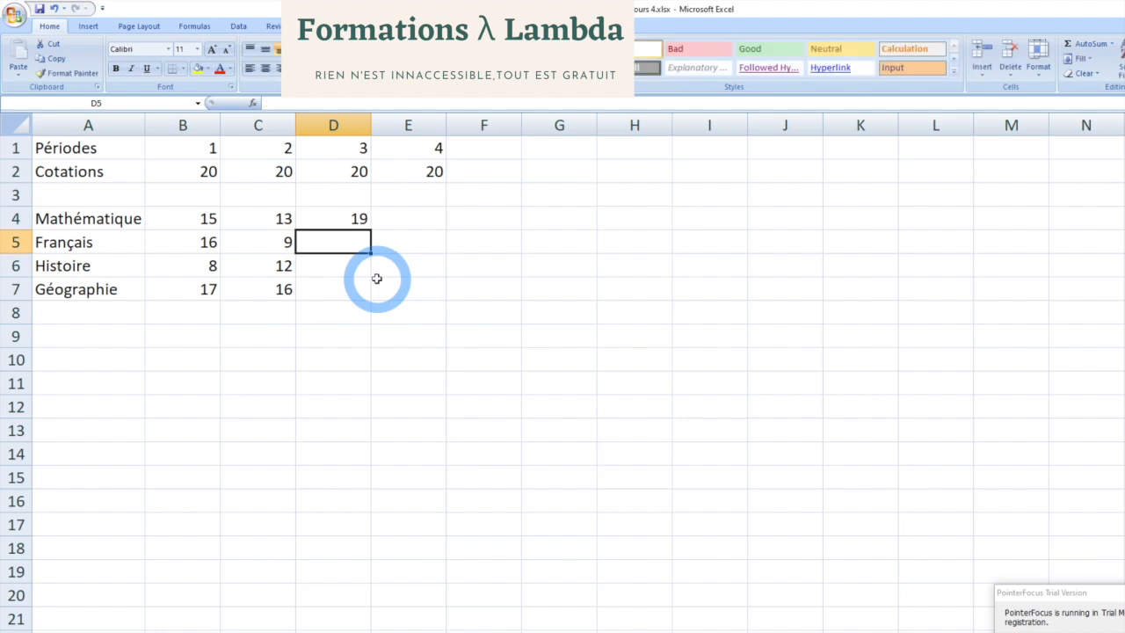
type("18")
key("Return")
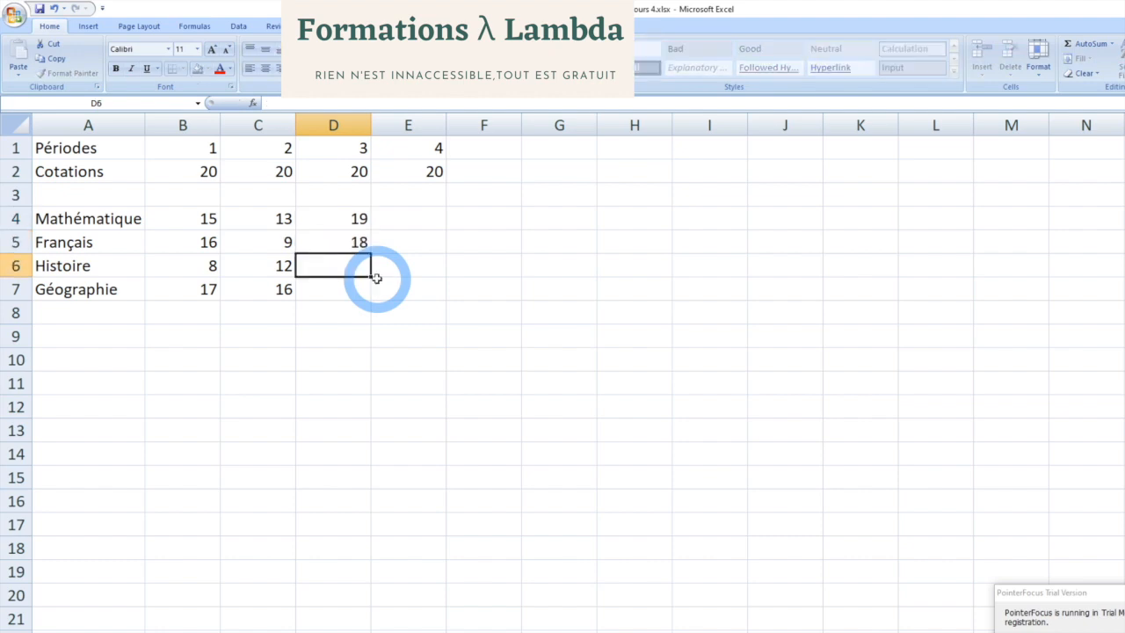
type("12")
key("Return")
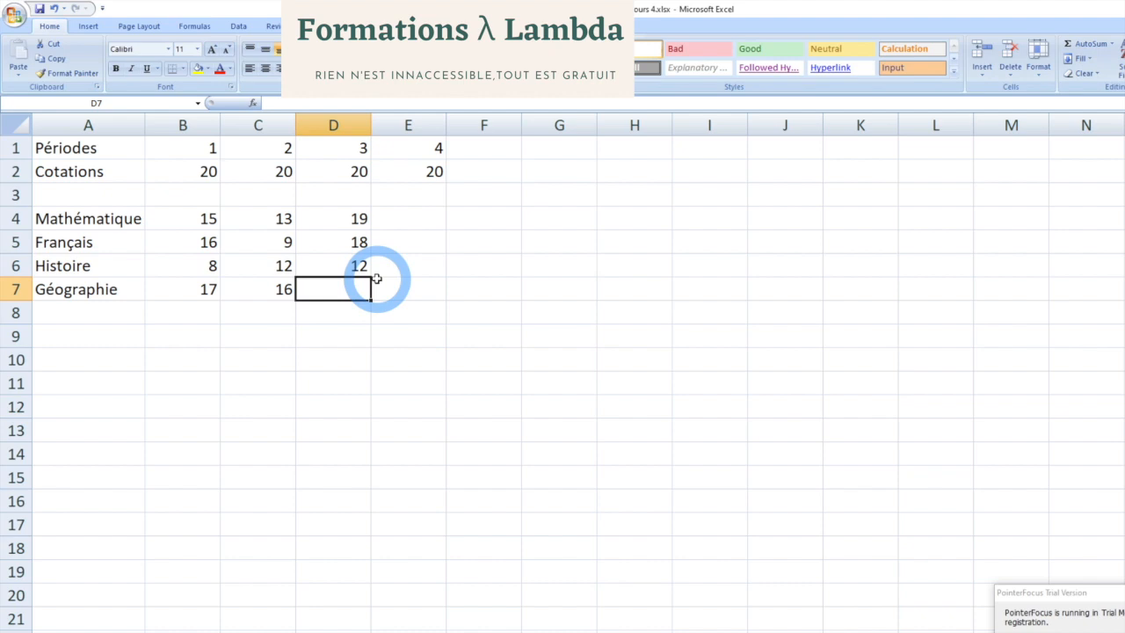
type("3")
key("Return")
Fill in the period 4 grades in E4:E7: Mathématique 12, Français 13, Histoire 18 and Géographie 20
left_click(370, 278)
left_click(376, 280)
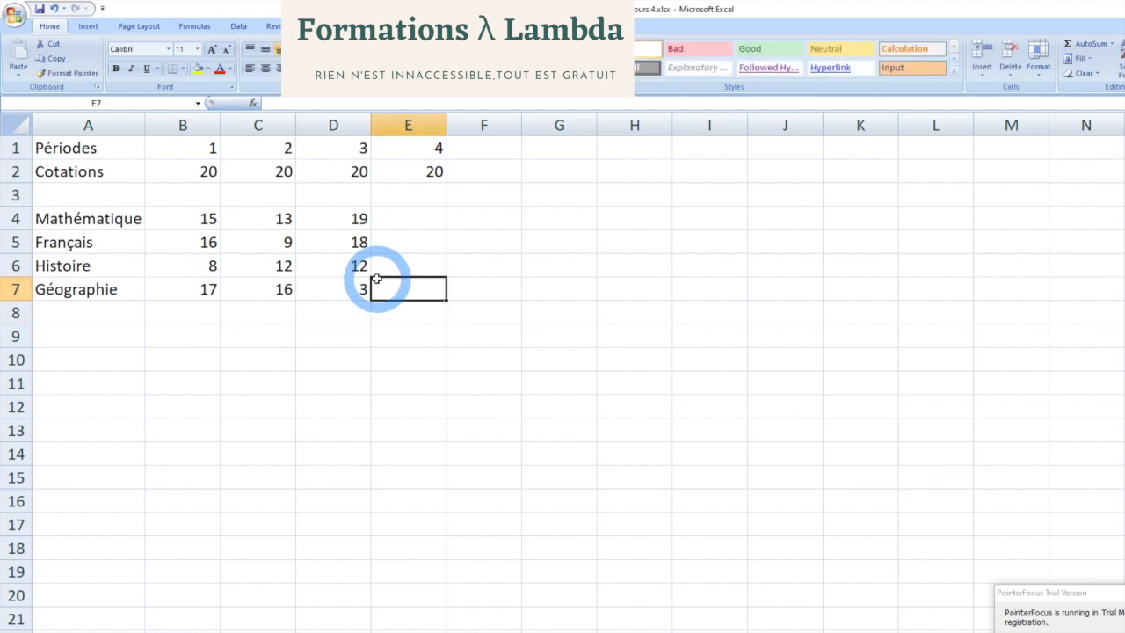
type("20")
key("Up")
key("Up")
key("Up")
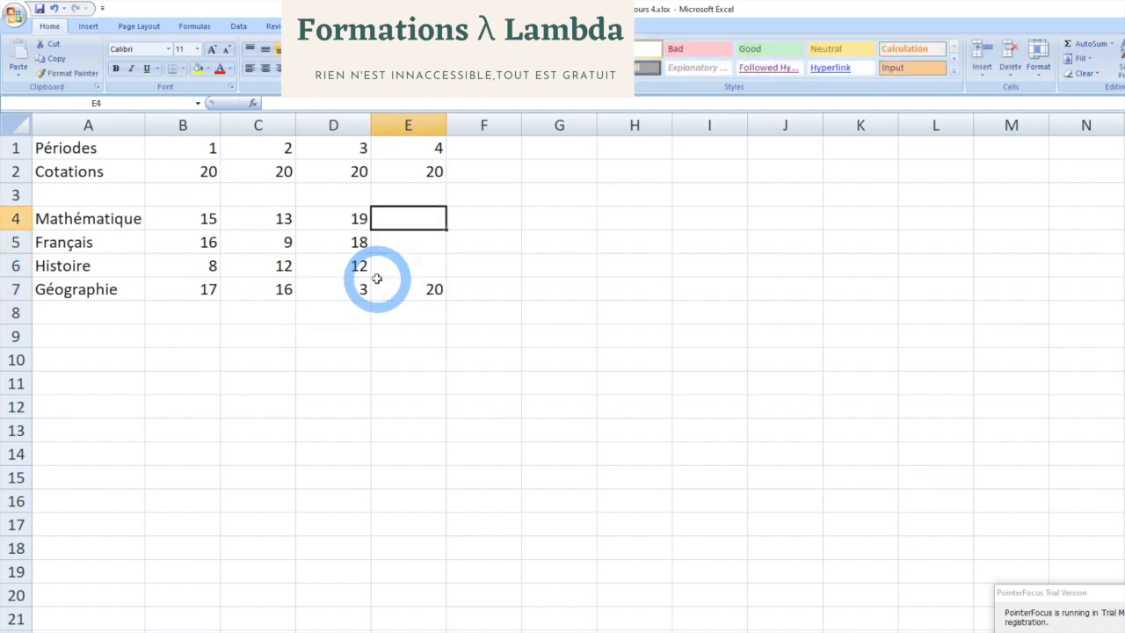
type("12")
key("Return")
type("13")
key("Return")
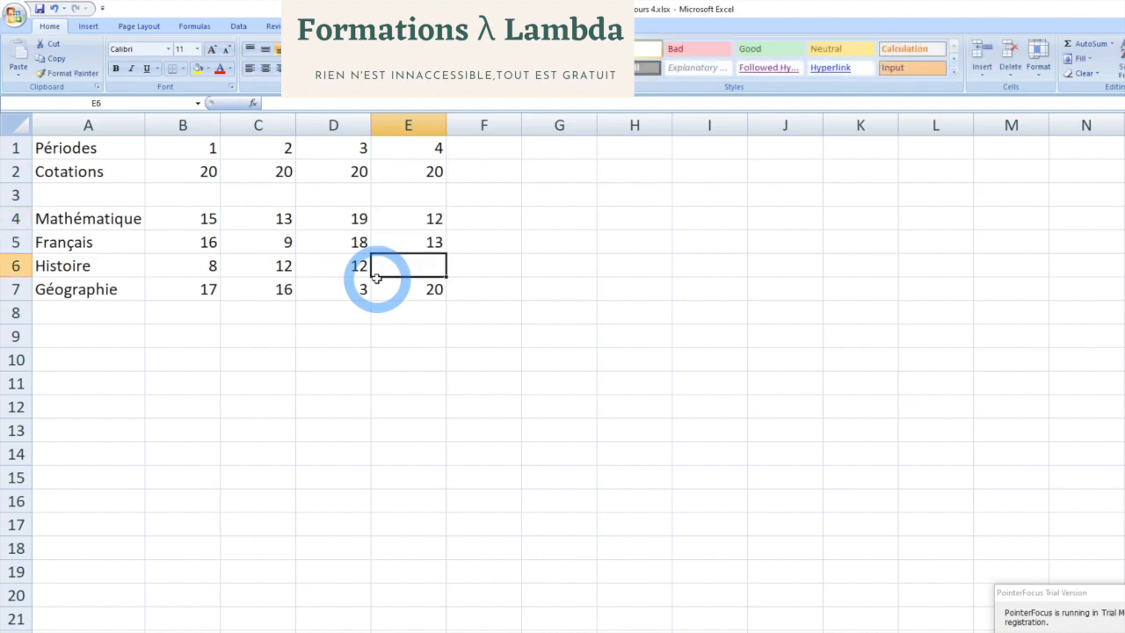
type("18")
key("Return")
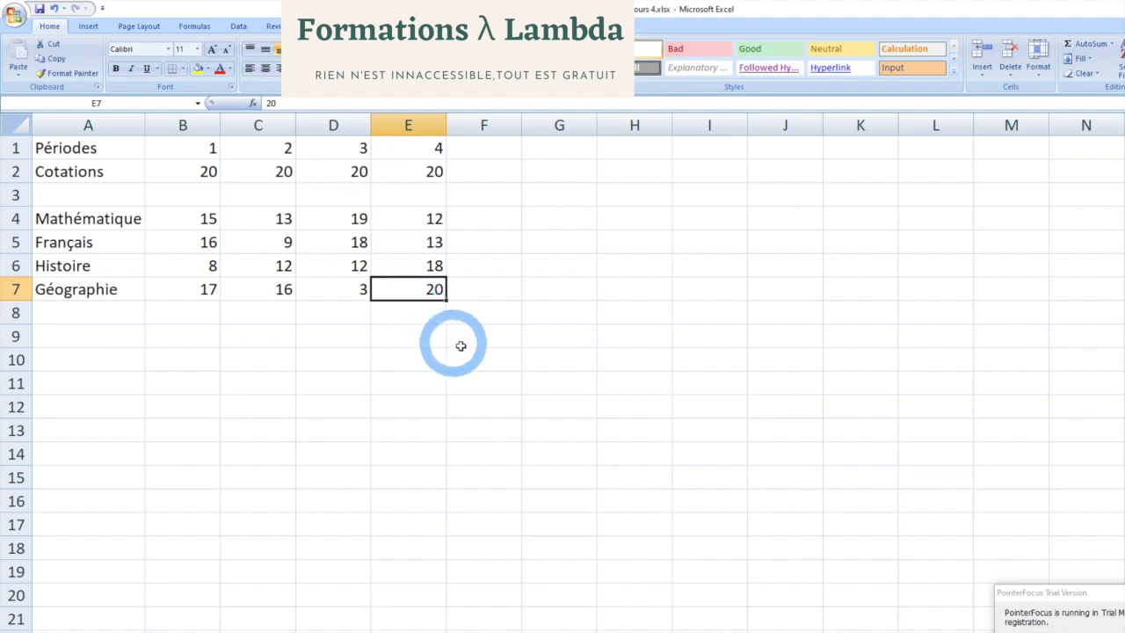
left_click(559, 178)
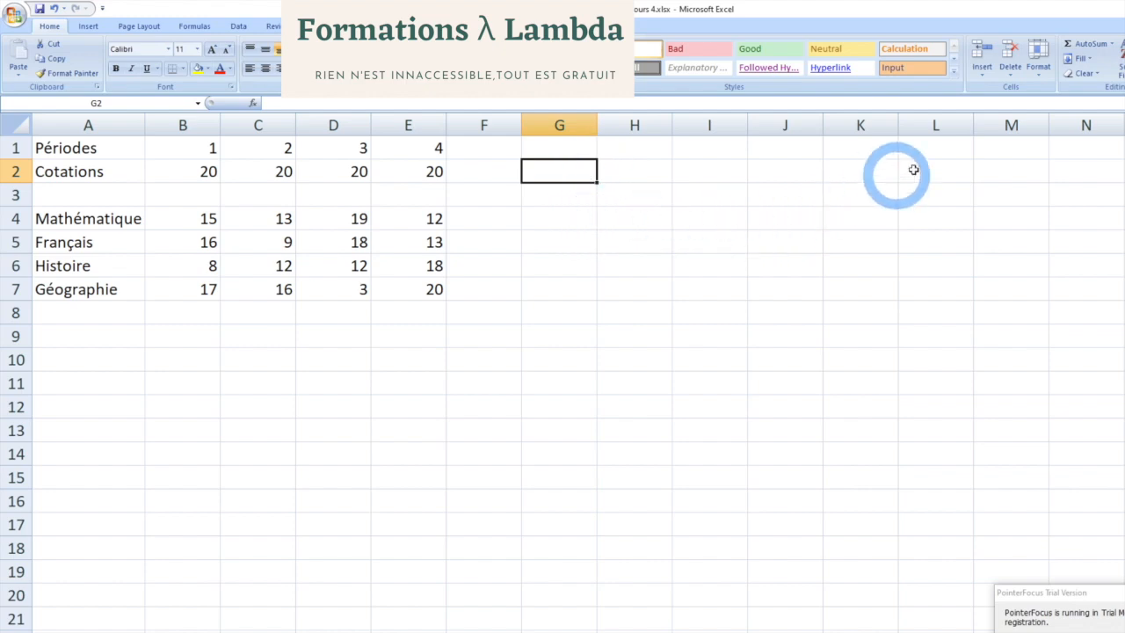
Total the maximum grades in G2 with AutoSum over B2:F2
left_click(1079, 45)
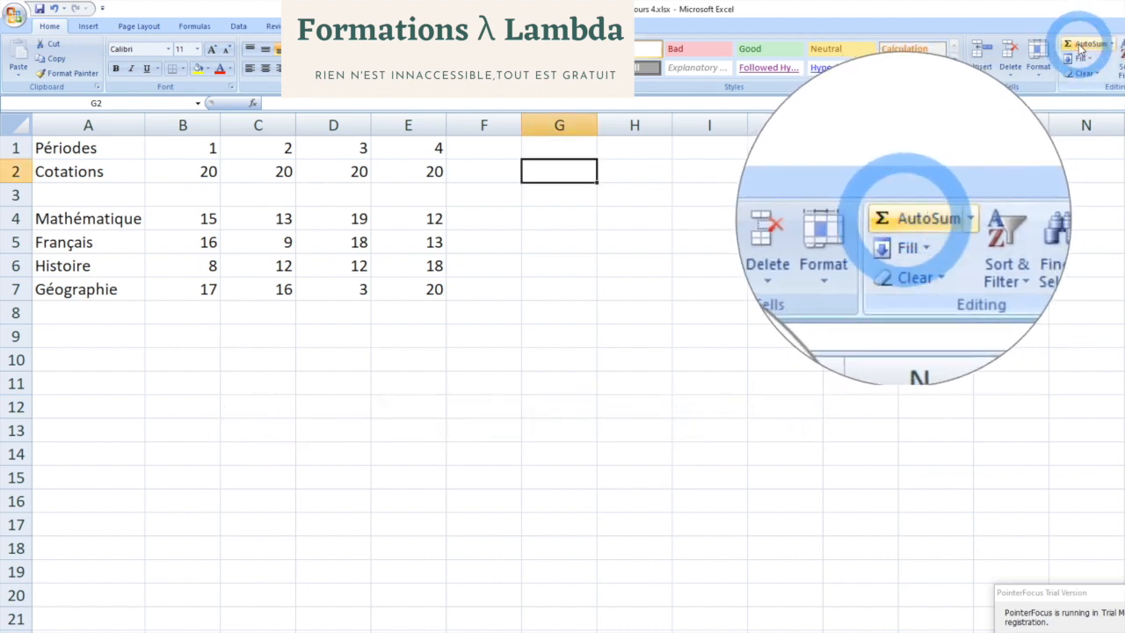
left_click(1079, 46)
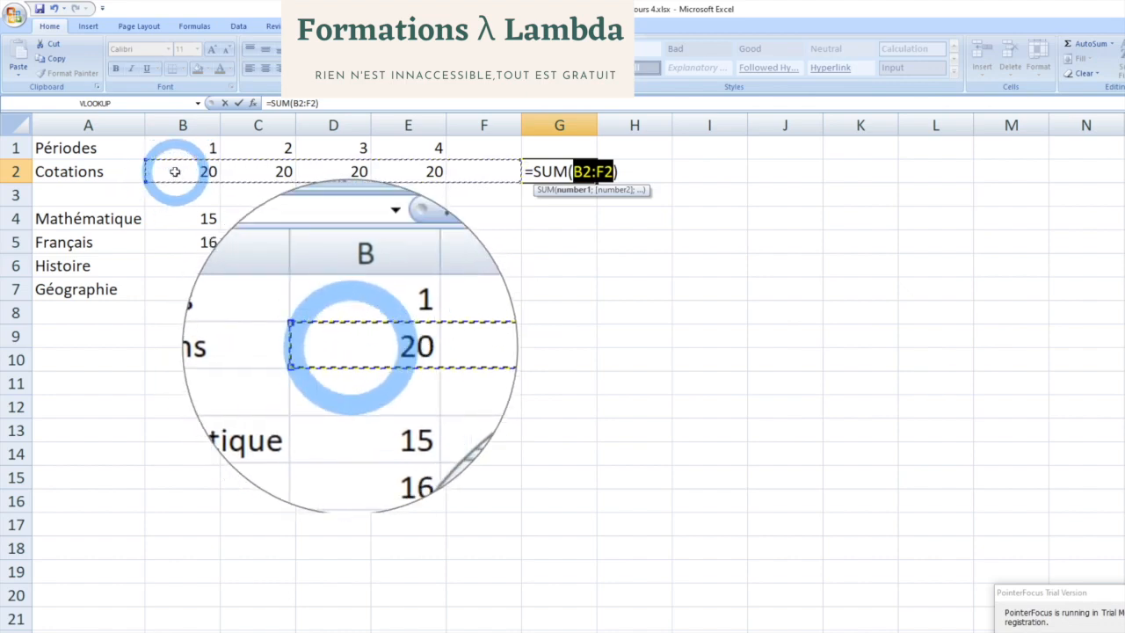
key("Return")
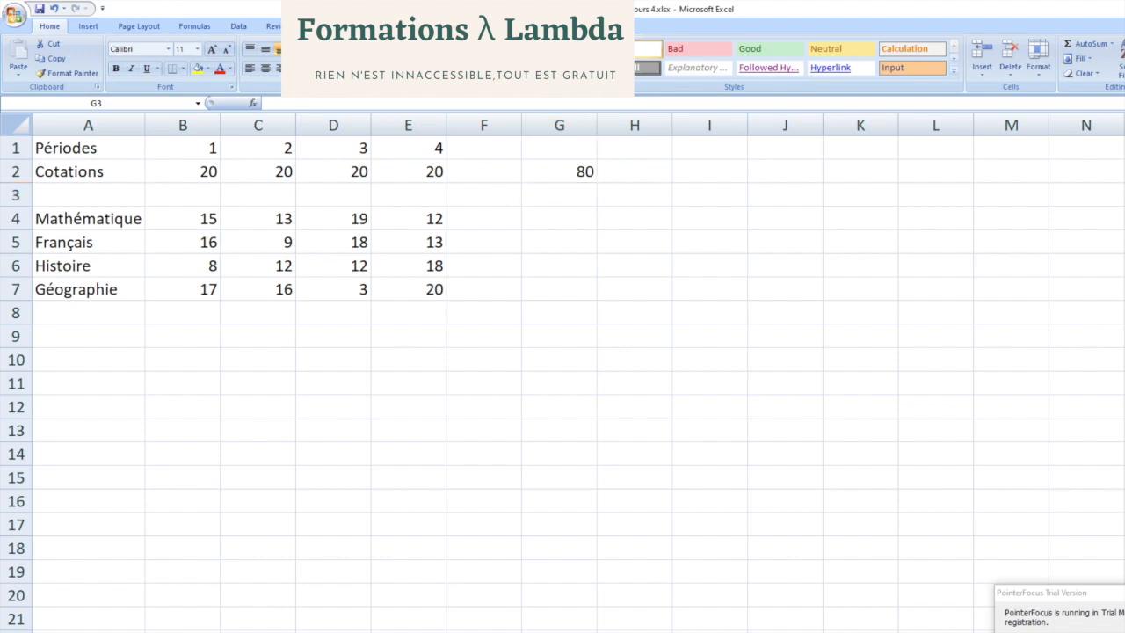
Copy the sum formula from G2 down through G7 and clear the result in the blank row's cell G3
left_click(574, 222)
left_click(580, 172)
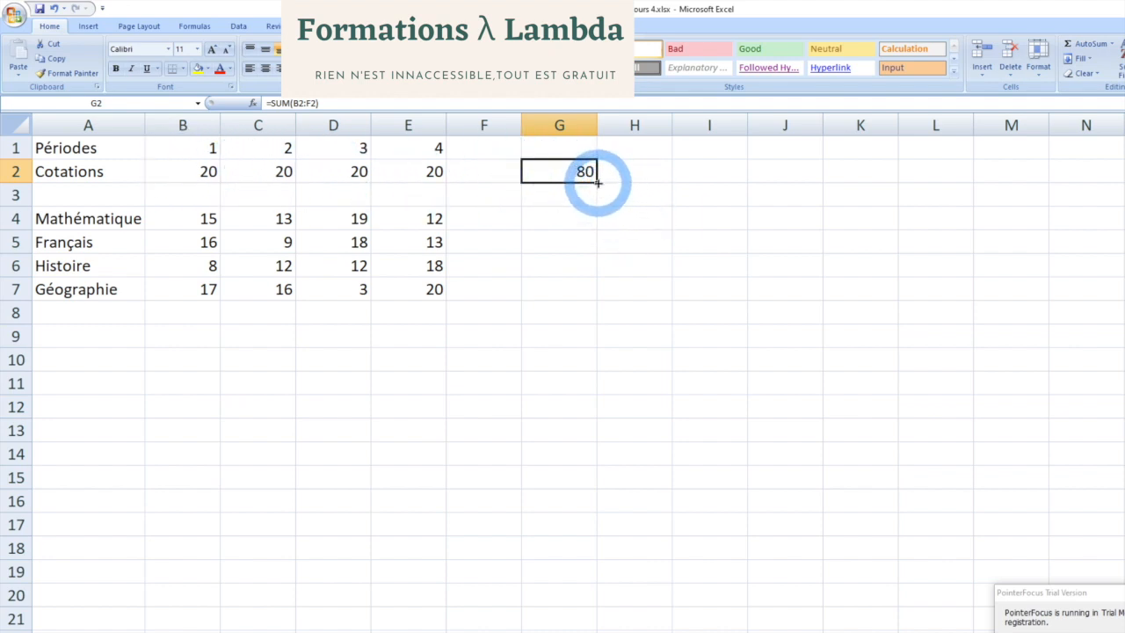
key("ctrl+F3")
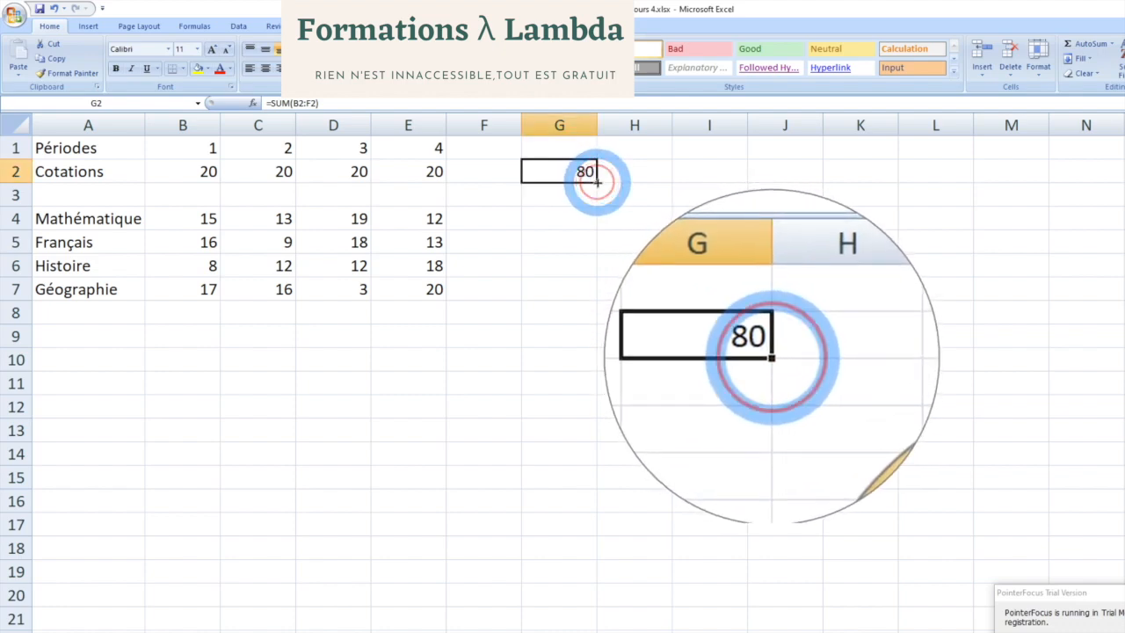
left_click_drag(596, 182, 597, 297)
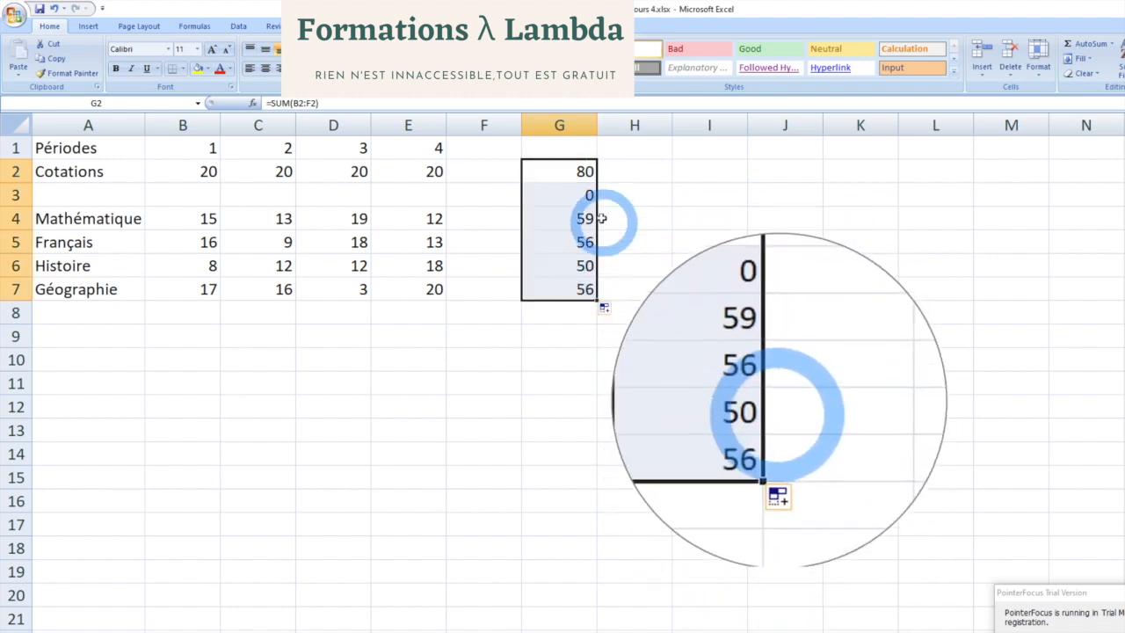
left_click(587, 195)
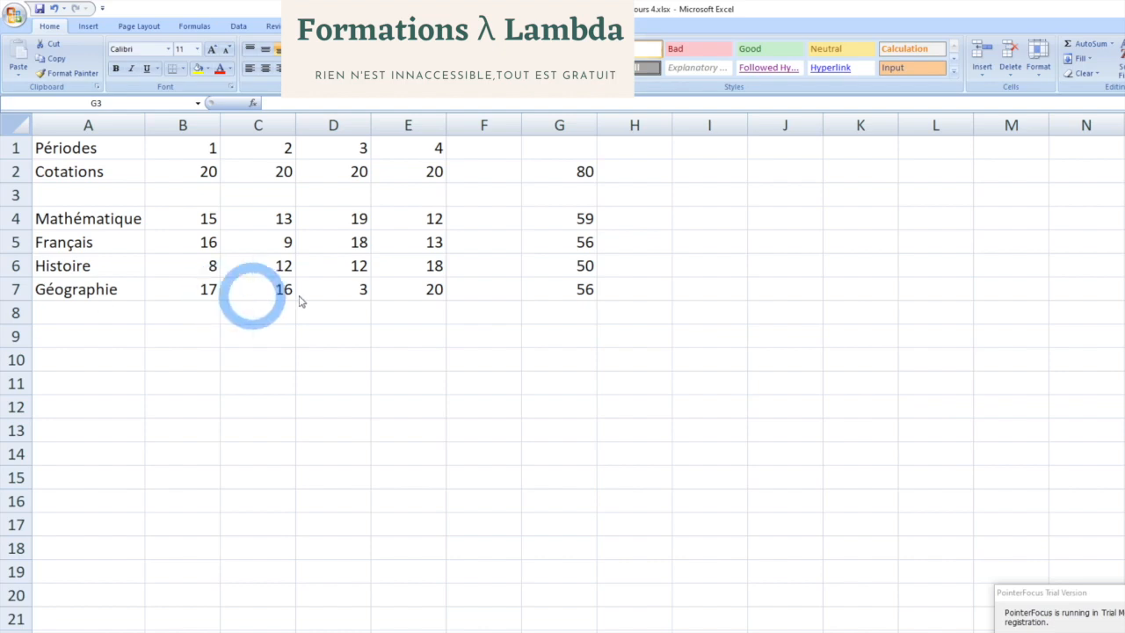
left_click(586, 172)
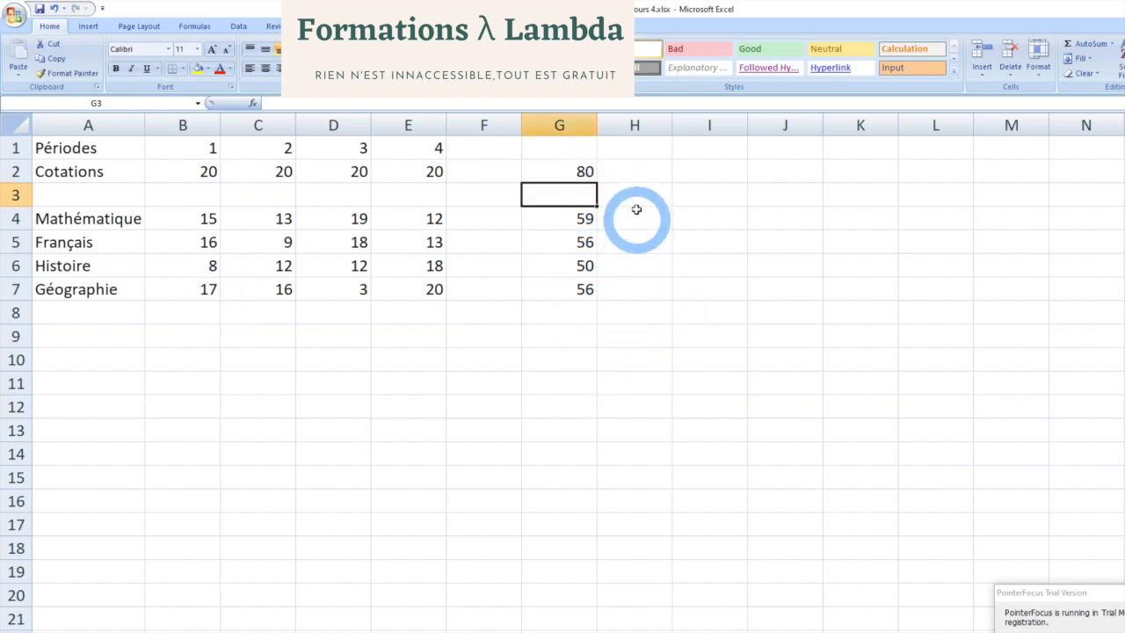
Enter the formula =G2/4*5 in H2 to convert the total to a score out of 100
left_click(638, 176)
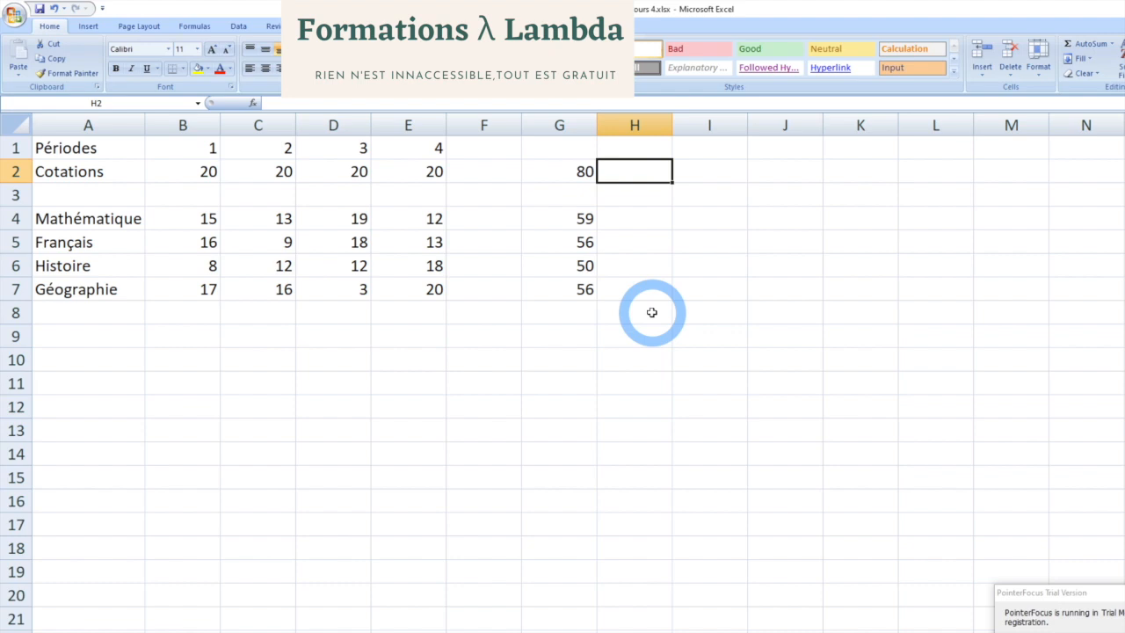
type("=")
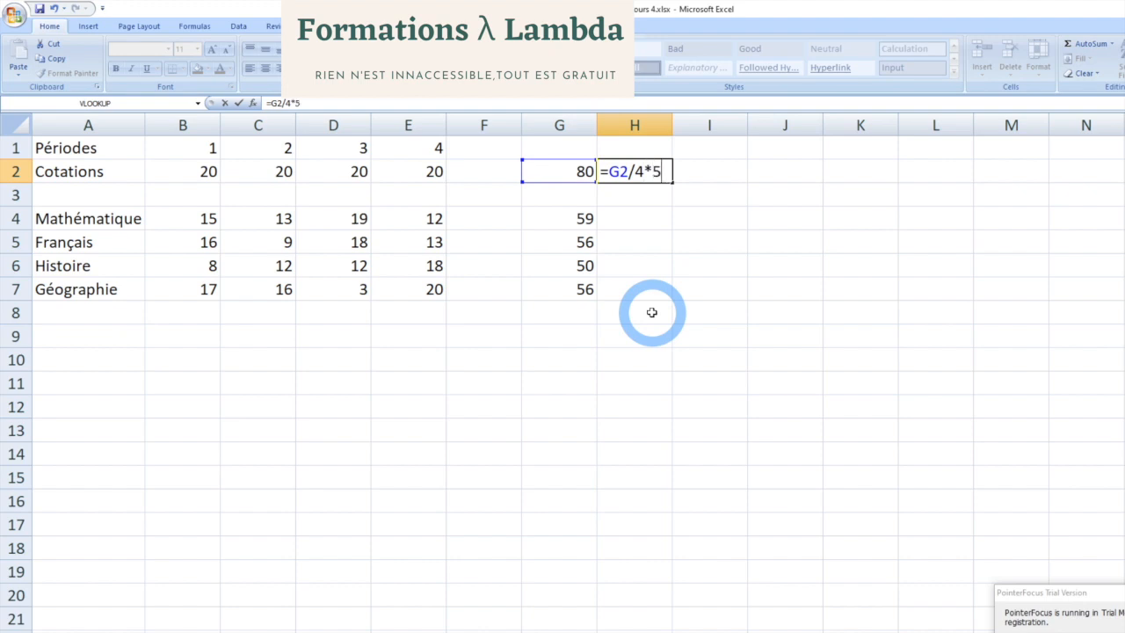
key("Return")
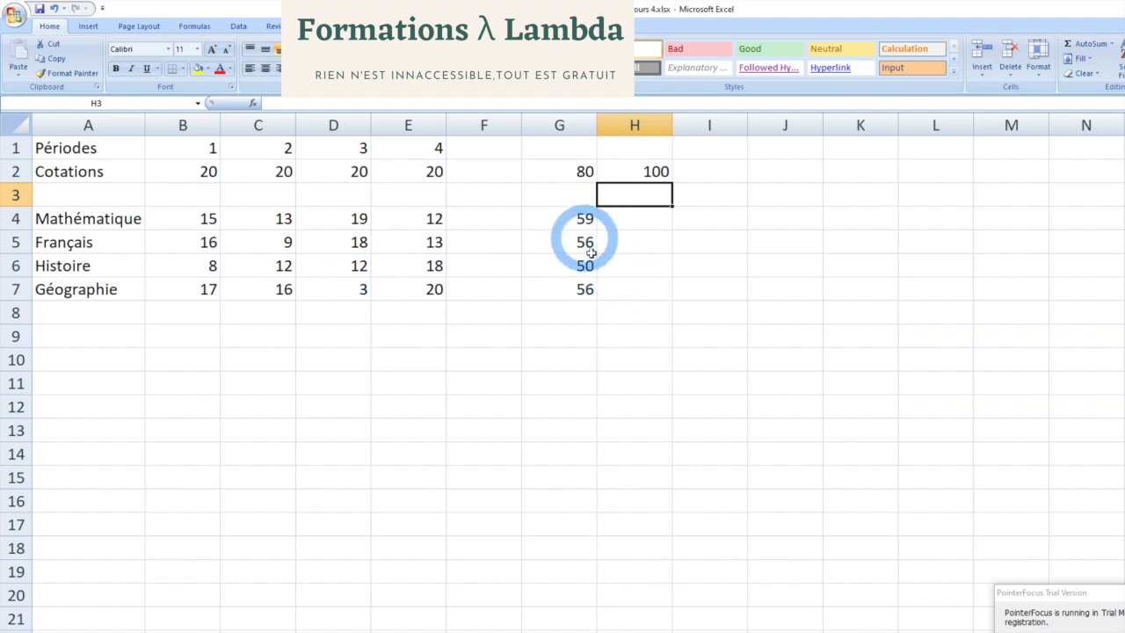
Copy the conversion formula from H2 down through H7, clear H3, and check the formulas in H4:H7
left_click(659, 175)
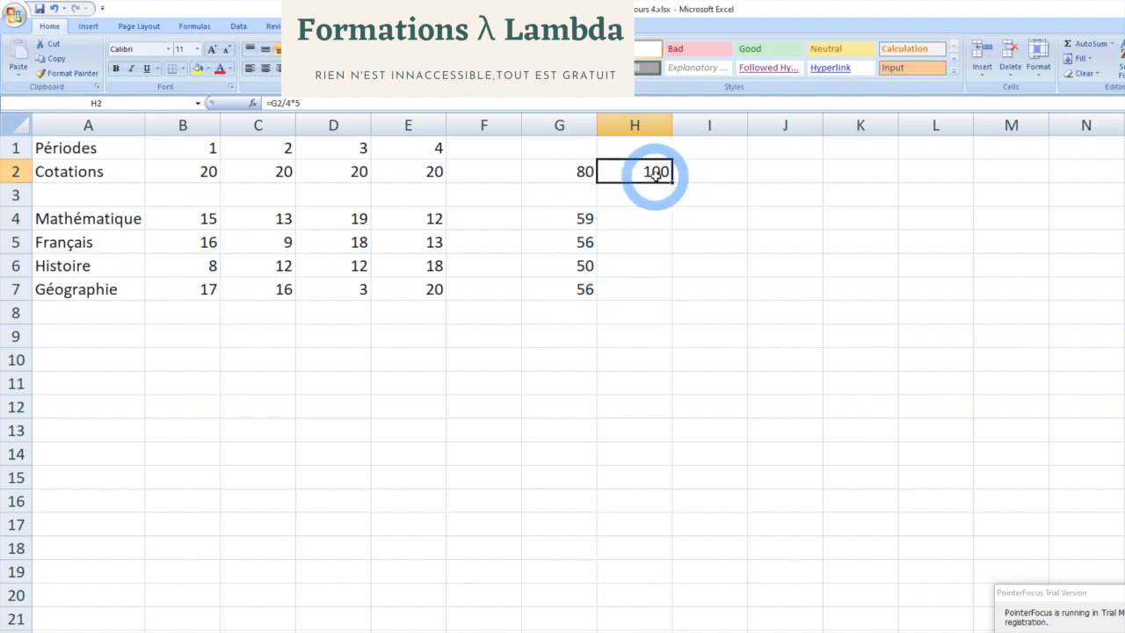
left_click_drag(672, 182, 666, 292)
left_click(662, 194)
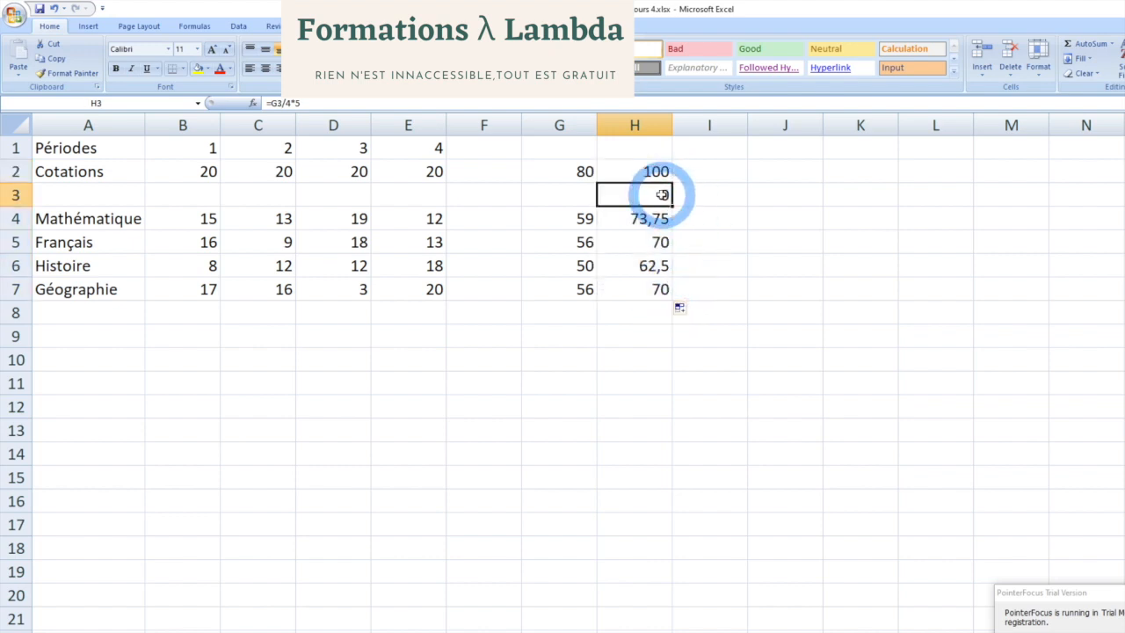
left_click(731, 312)
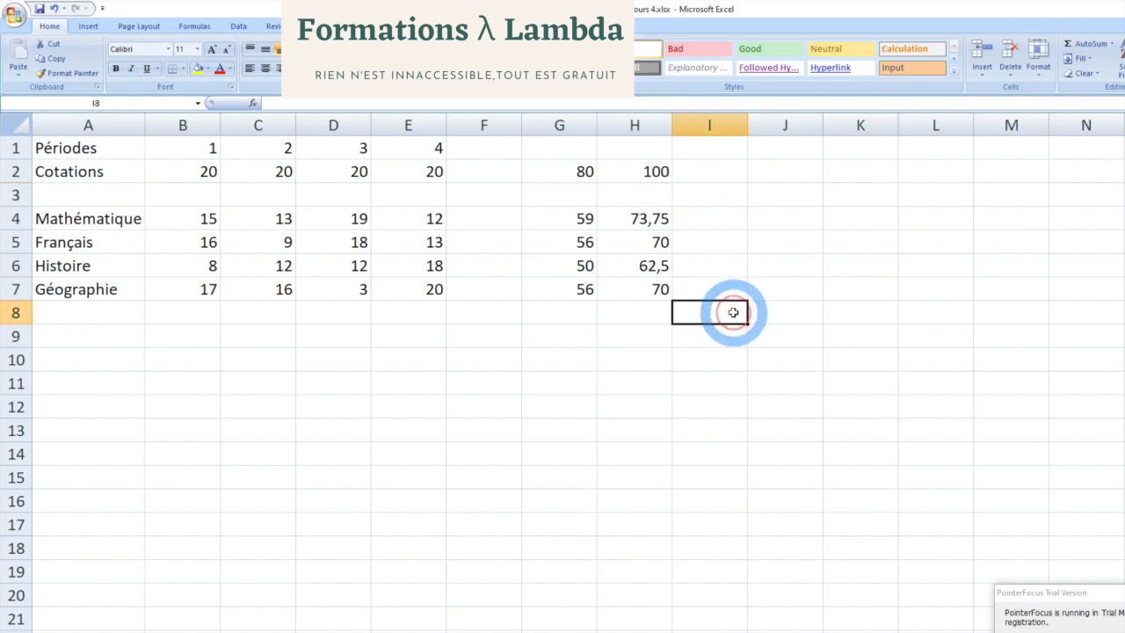
left_click(649, 219)
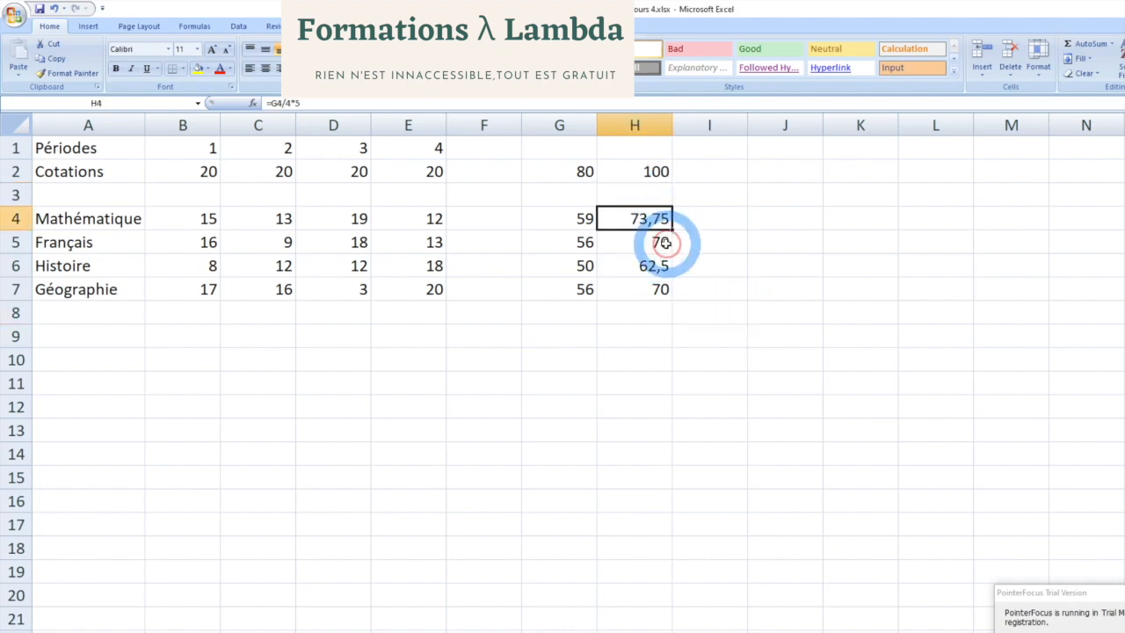
left_click(649, 242)
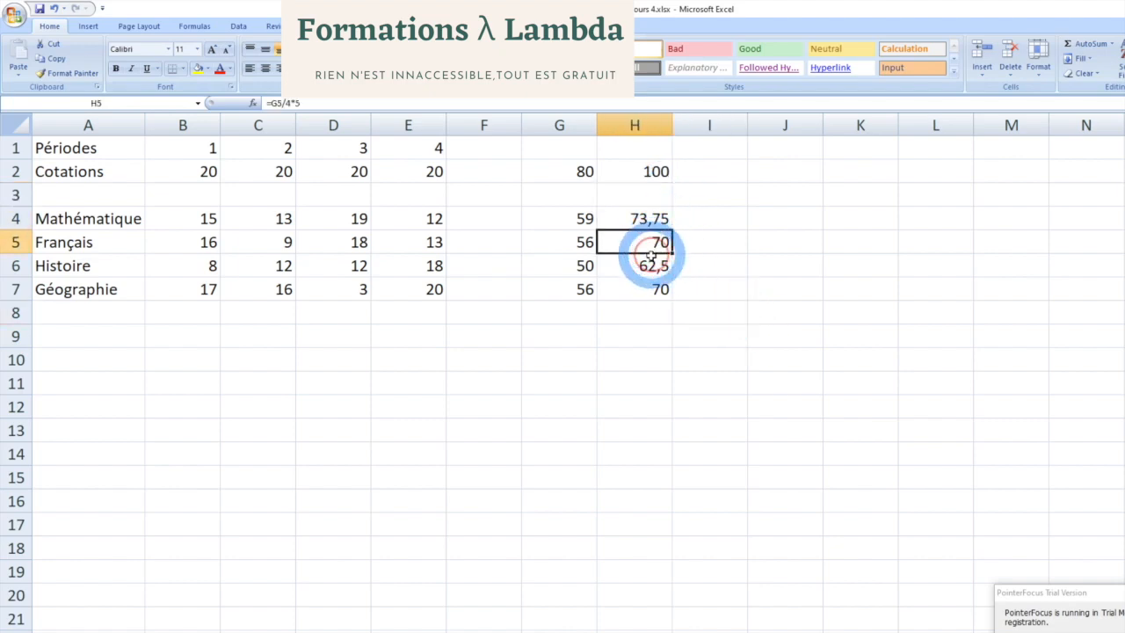
left_click(648, 264)
left_click(650, 287)
left_click(693, 367)
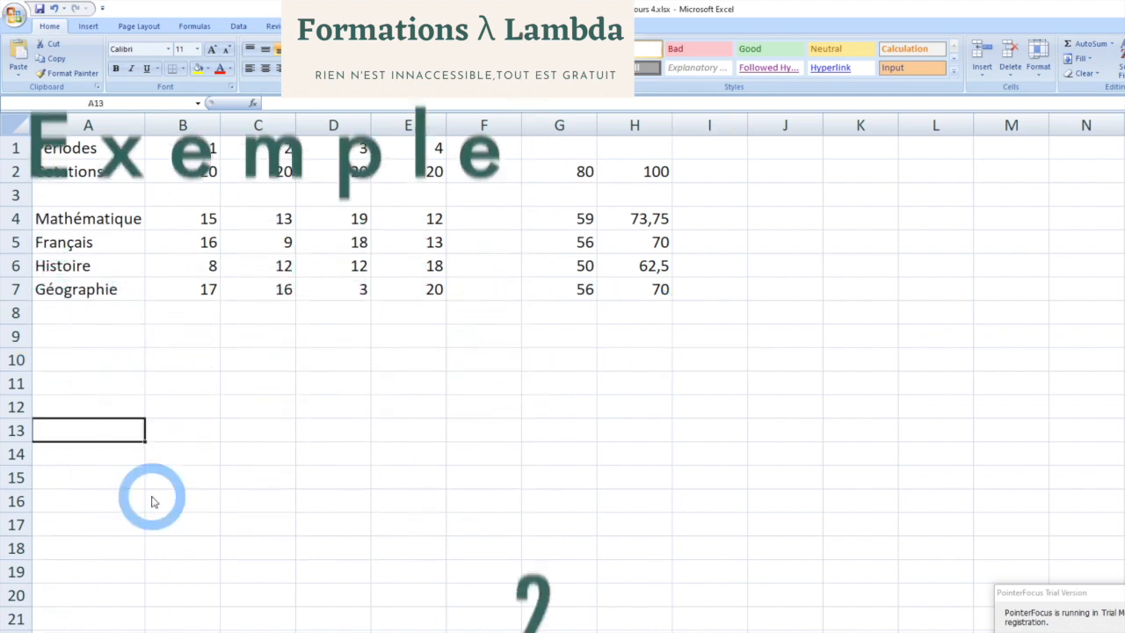
Enter four people's first names in A13:A16 and the headings Location, Nourriture and Activités in B10:D10, plus Total in F10
type("Paul Mohammed Chen Tresor")
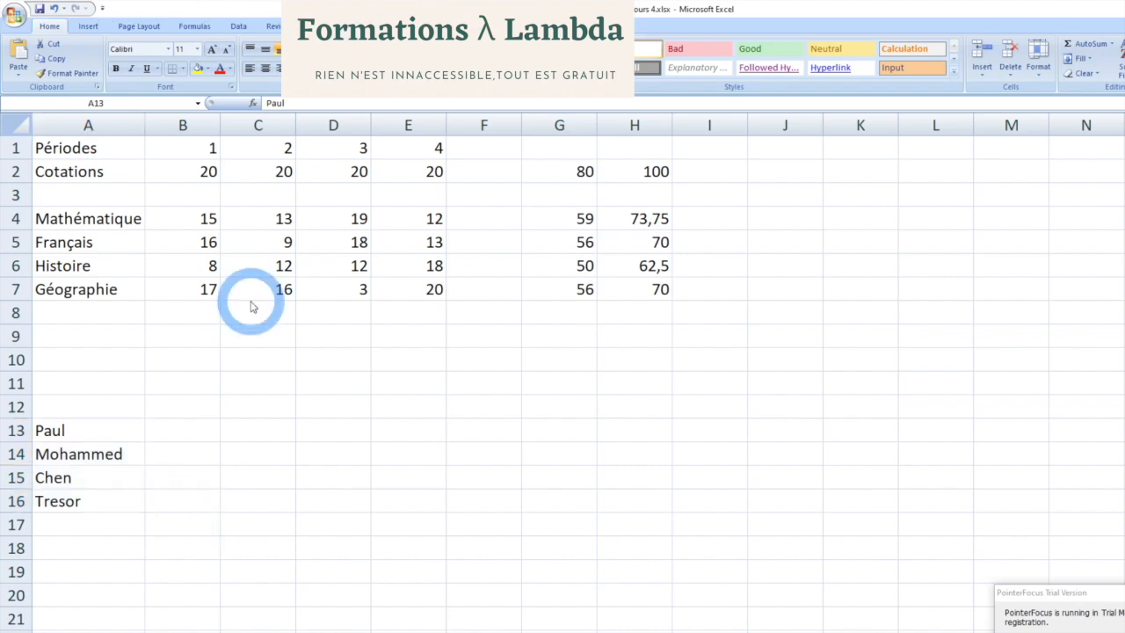
left_click(207, 367)
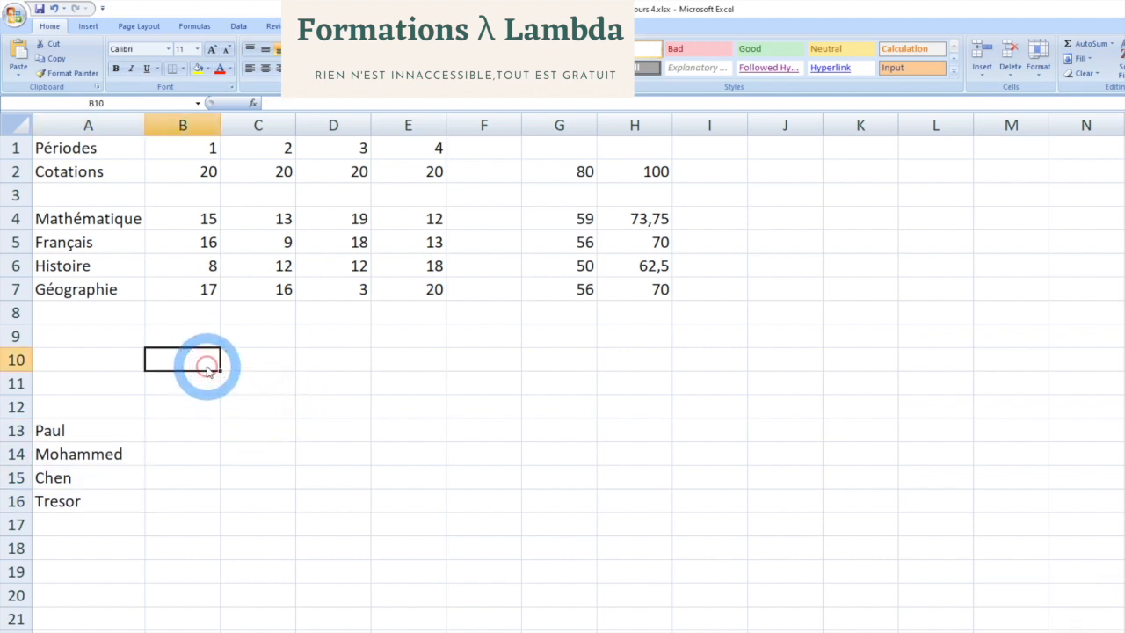
type("Location\tNourriture\tActivités\t\tTotal")
Widen column C slightly and enter the costs in row 11: Location 600, Nourriture 200 and Activités 250
left_click(211, 384)
left_click_drag(300, 126, 317, 125)
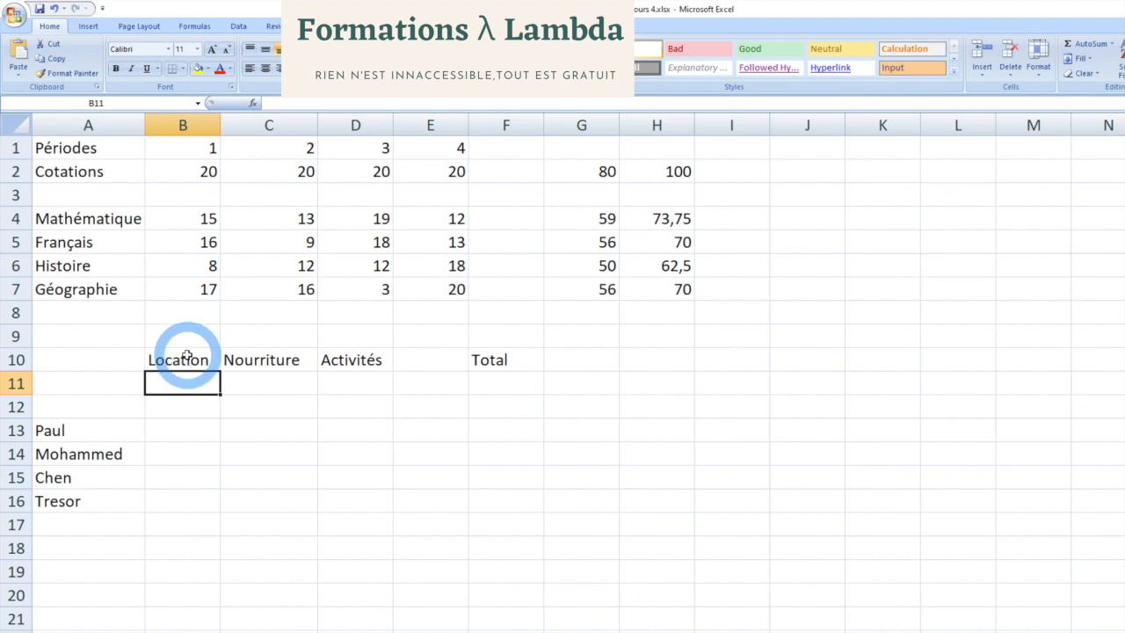
type("600")
key("Tab")
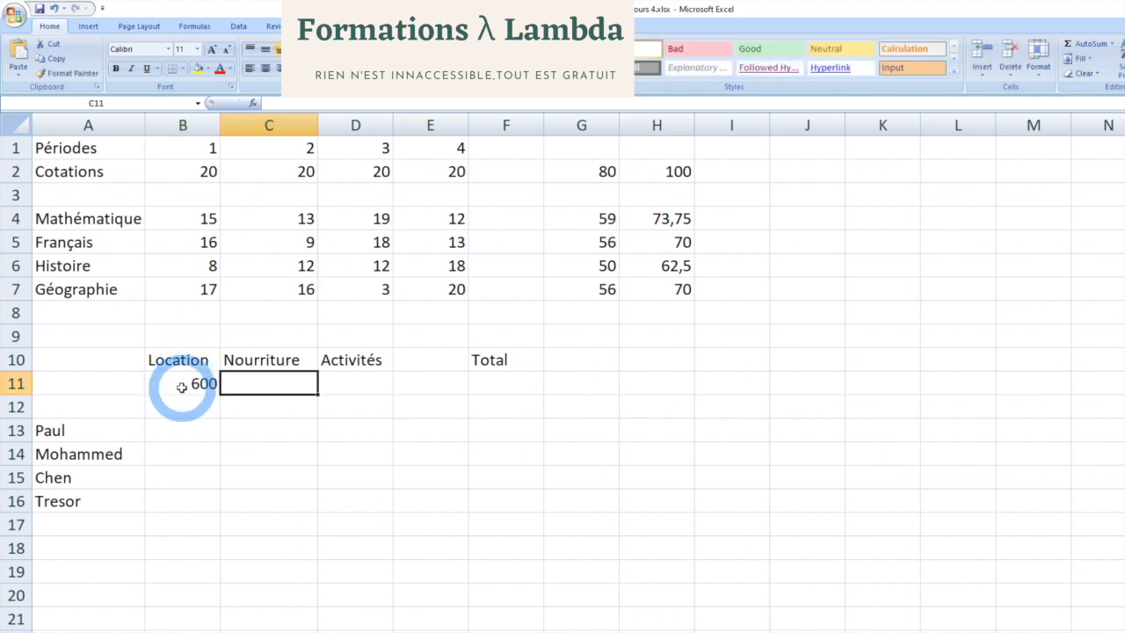
type("200")
key("Tab")
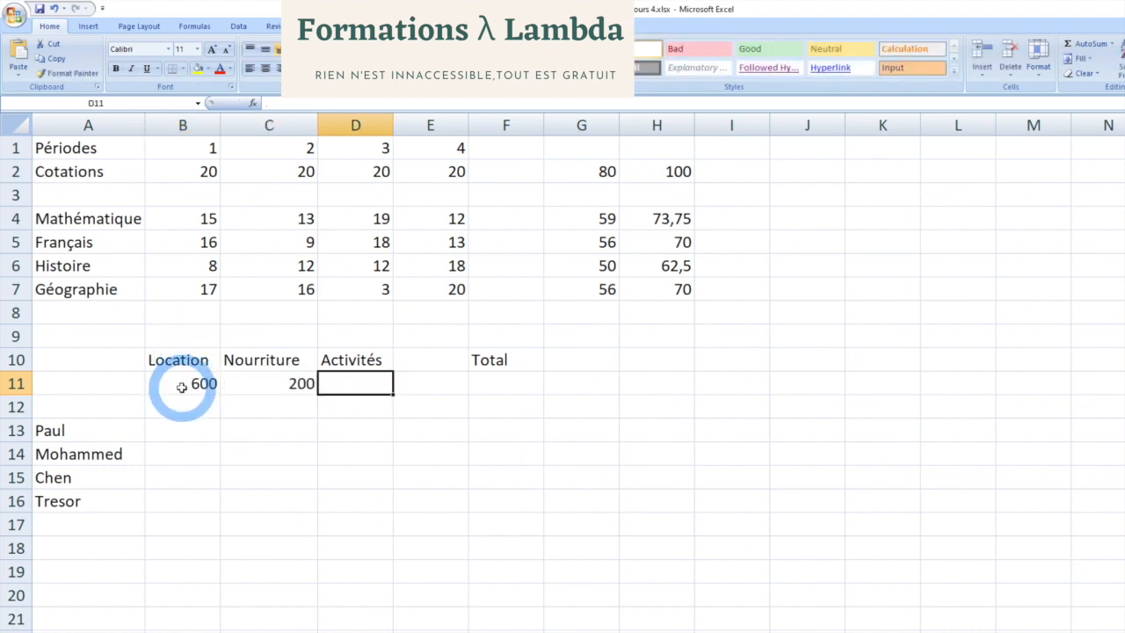
type("2")
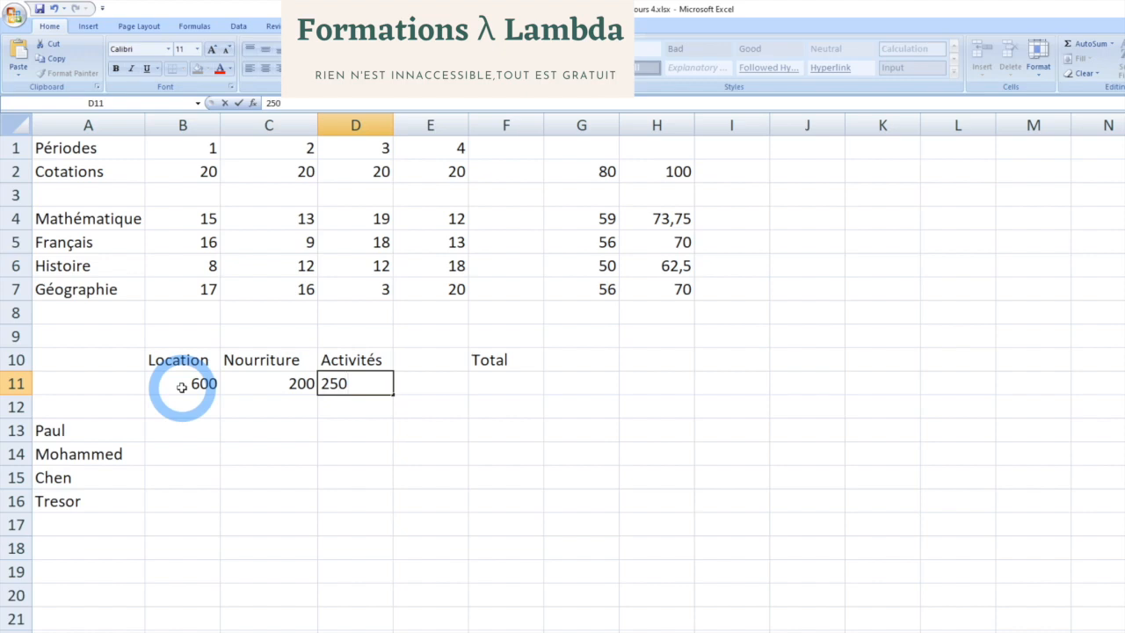
type("50")
key("Tab")
Add up the row 11 costs with AutoSum in F11, under Total
left_click(504, 384)
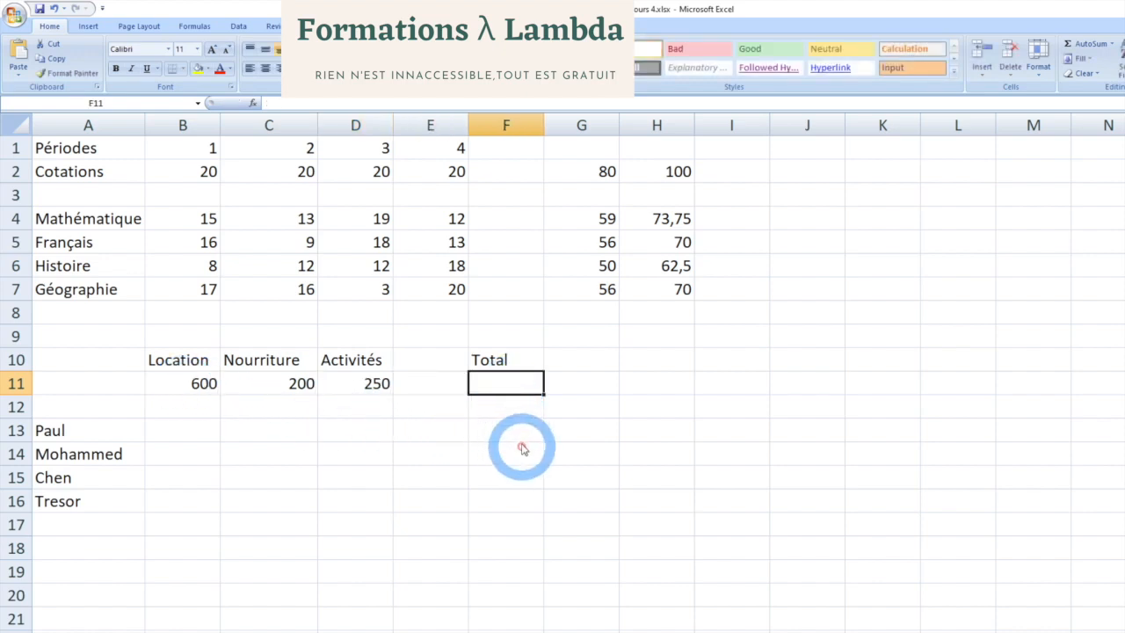
left_click(1088, 46)
key("Return")
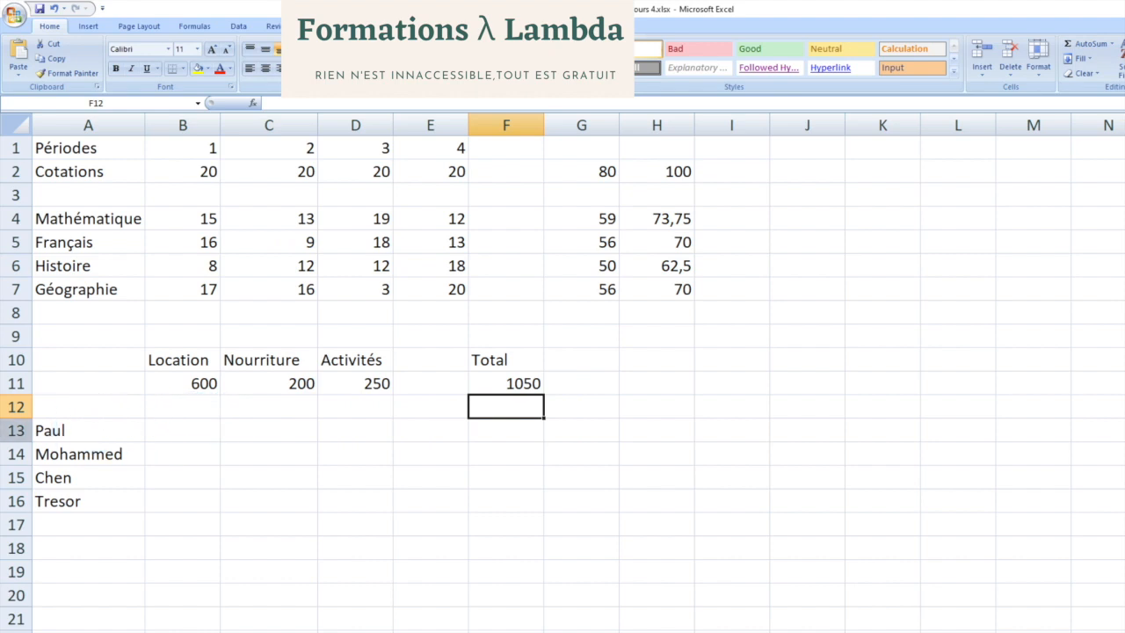
Enter the headings Par pers., Payé and reste a payer in B12:D12, and widen column D to fit
left_click(200, 409)
type("Par pers.\tPayé\treste a payer")
left_click(191, 429)
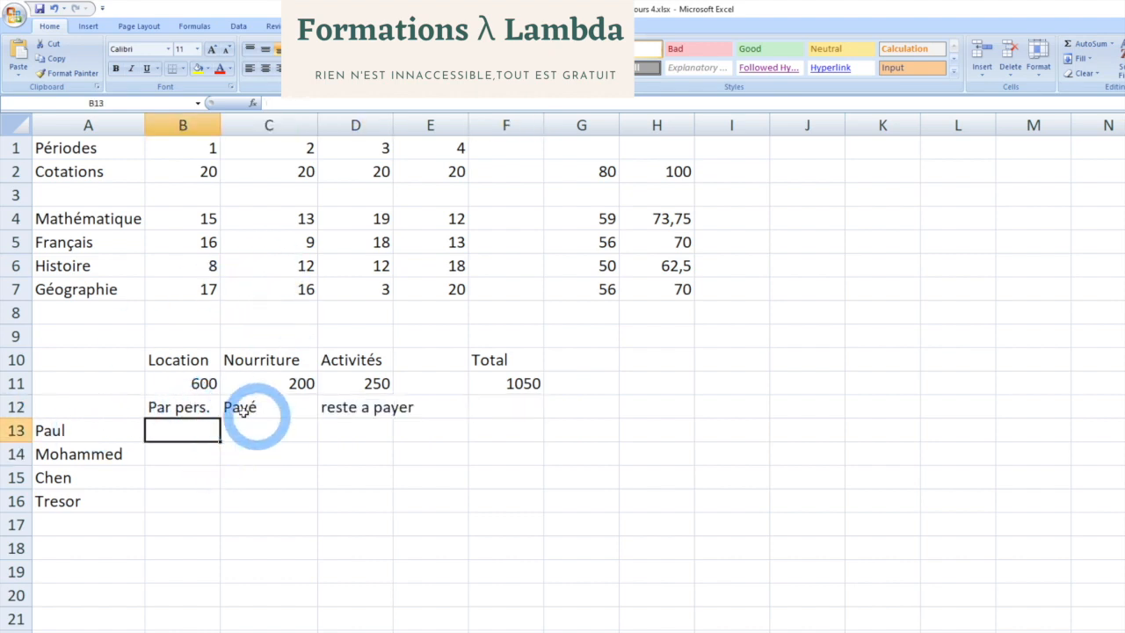
left_click_drag(393, 129, 412, 130)
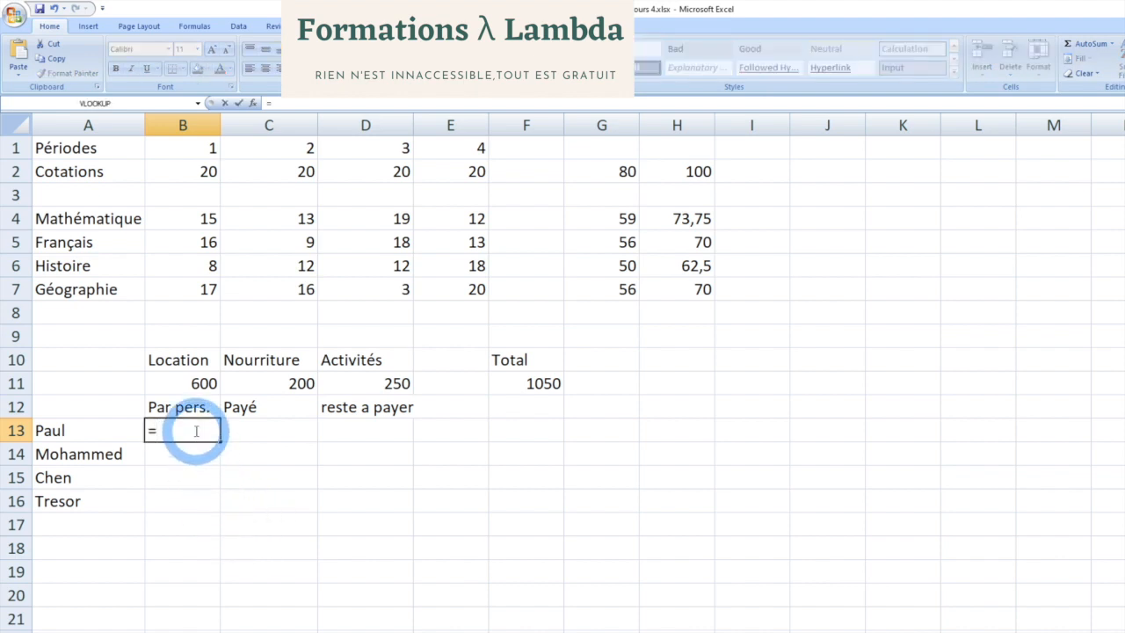
Enter the formula =F11/4 in B13 to calculate the share per person
left_click(511, 384)
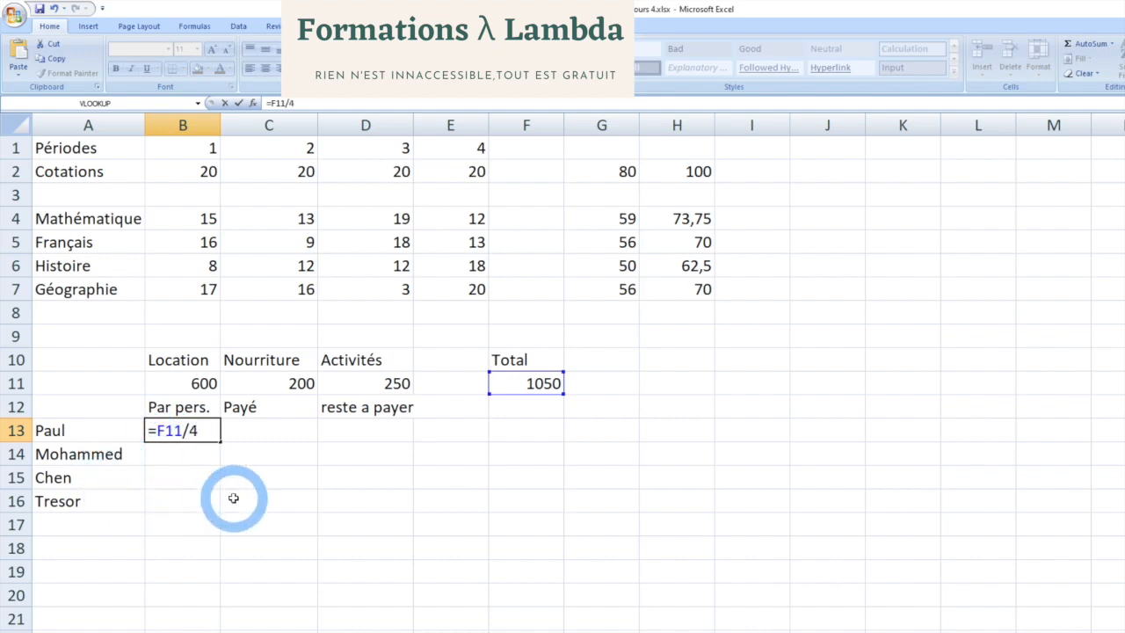
type("4")
key("Return")
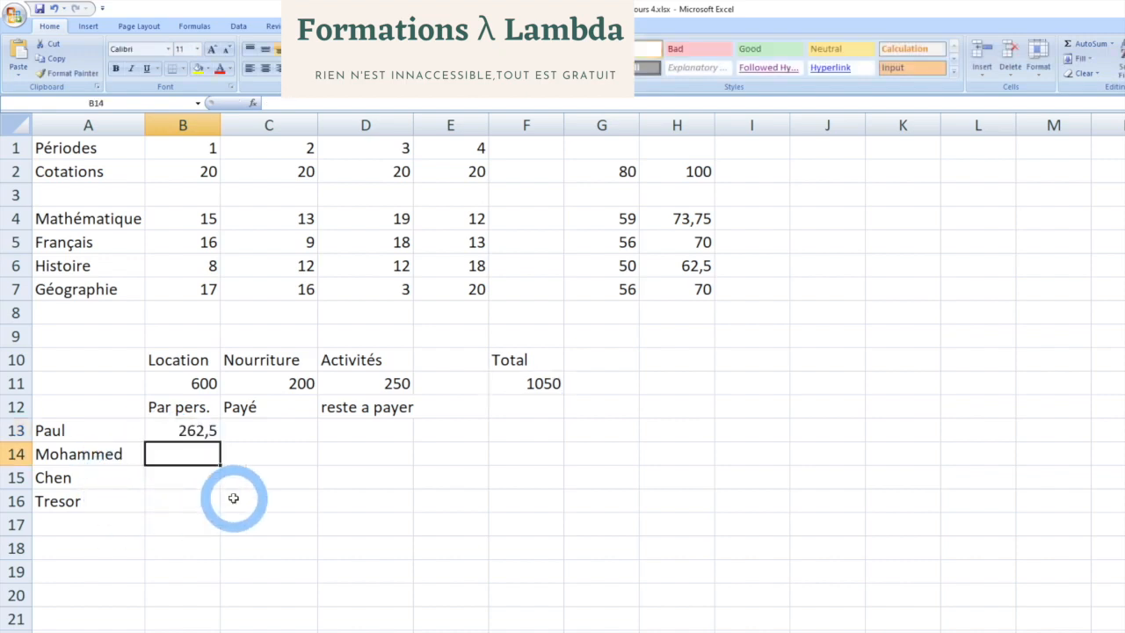
Make the reference to the total absolute in B13, changing the formula to =$F$11/4
left_click(202, 436)
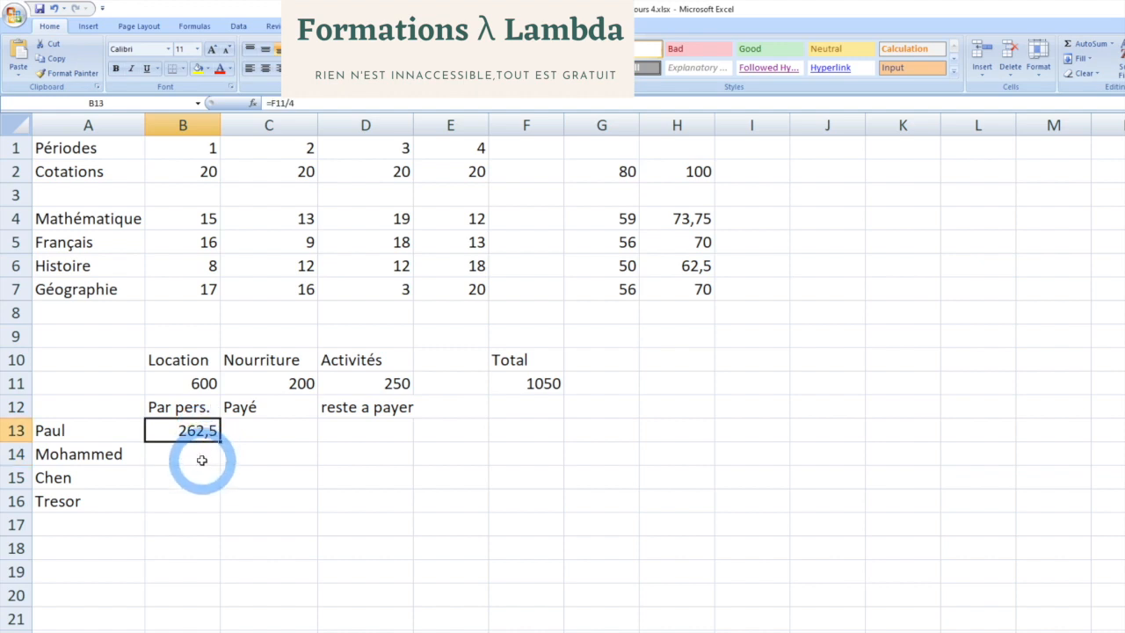
double_click(195, 431)
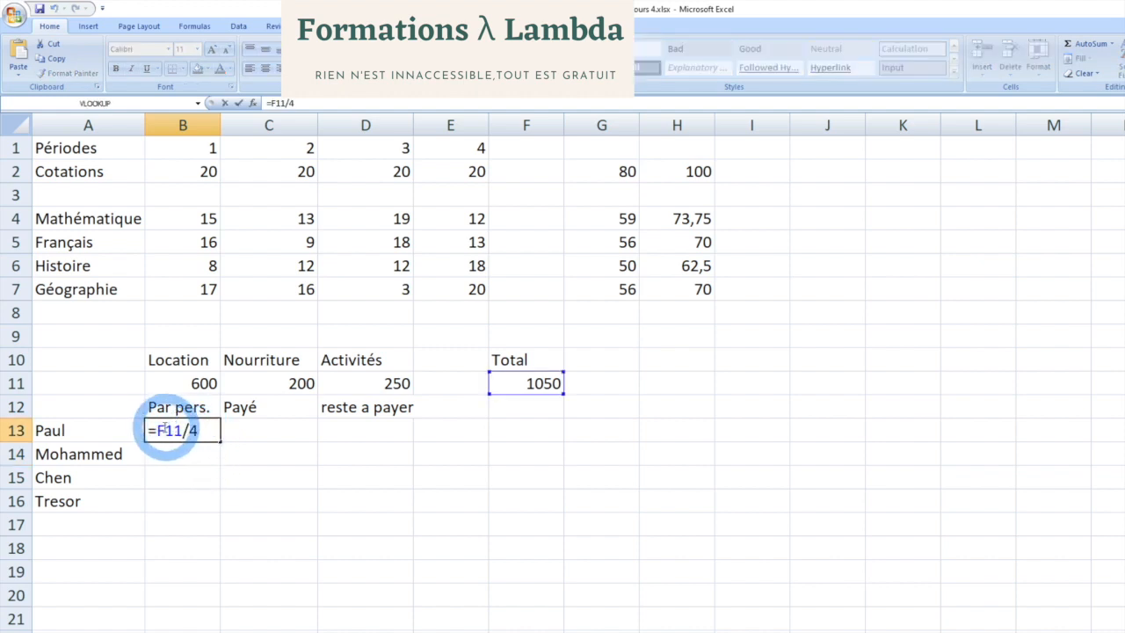
left_click(173, 430)
type("$")
key("Return")
Copy the per-person formula from B13 down through B16
left_click(195, 433)
left_click_drag(220, 442, 218, 501)
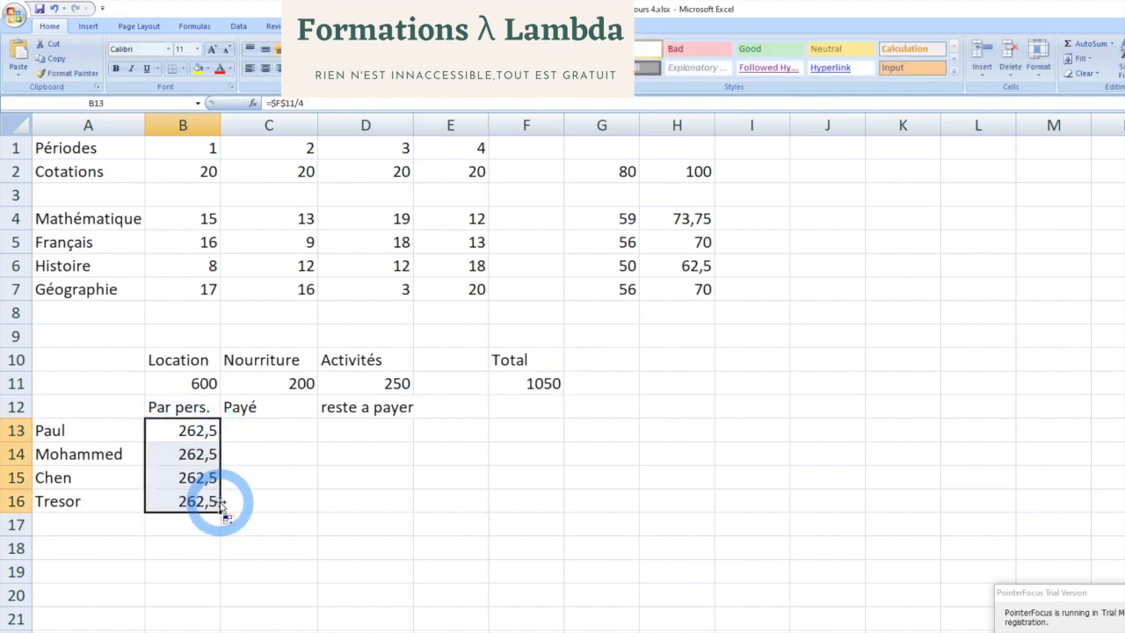
left_click(283, 526)
Enter the paid amounts 300, 650, 100 and 0 in C13:C16
left_click(277, 430)
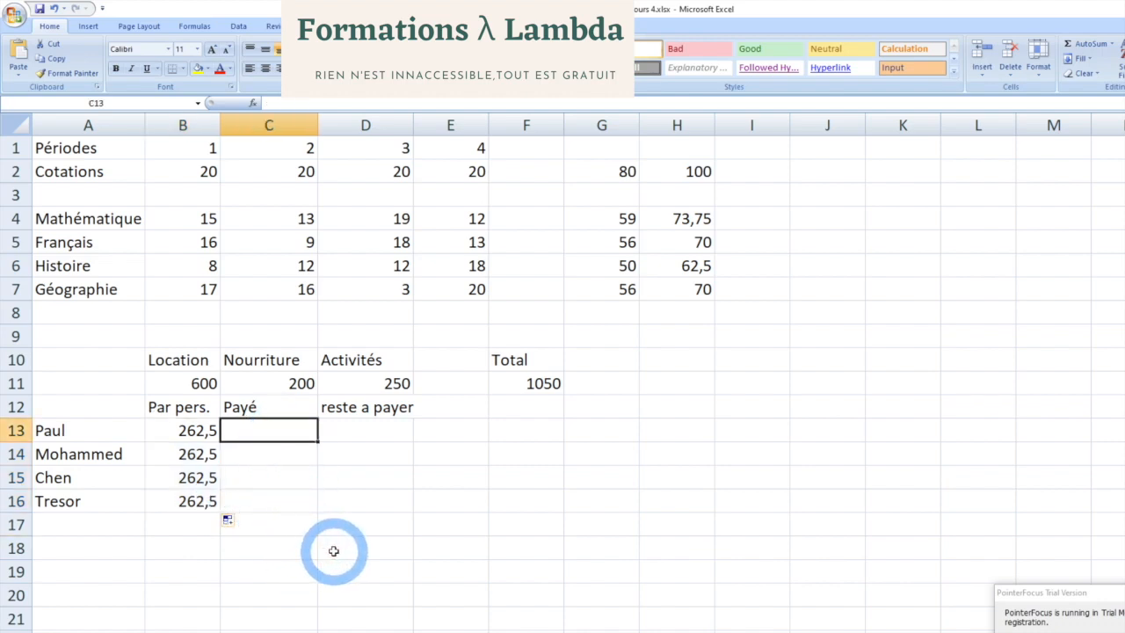
type("300")
key("Return")
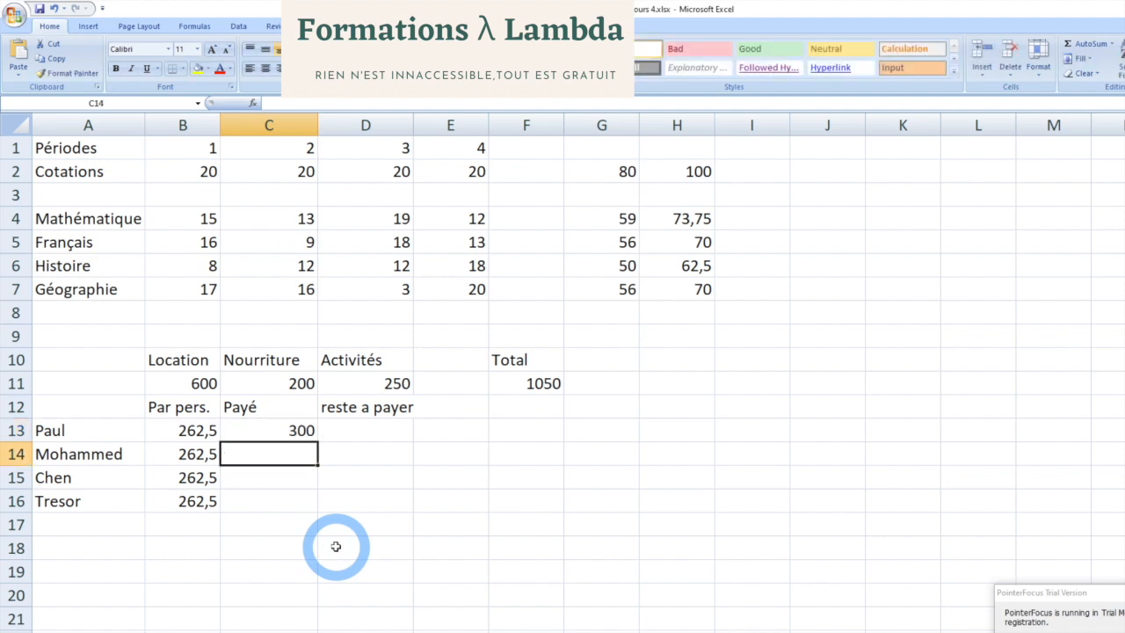
type("650")
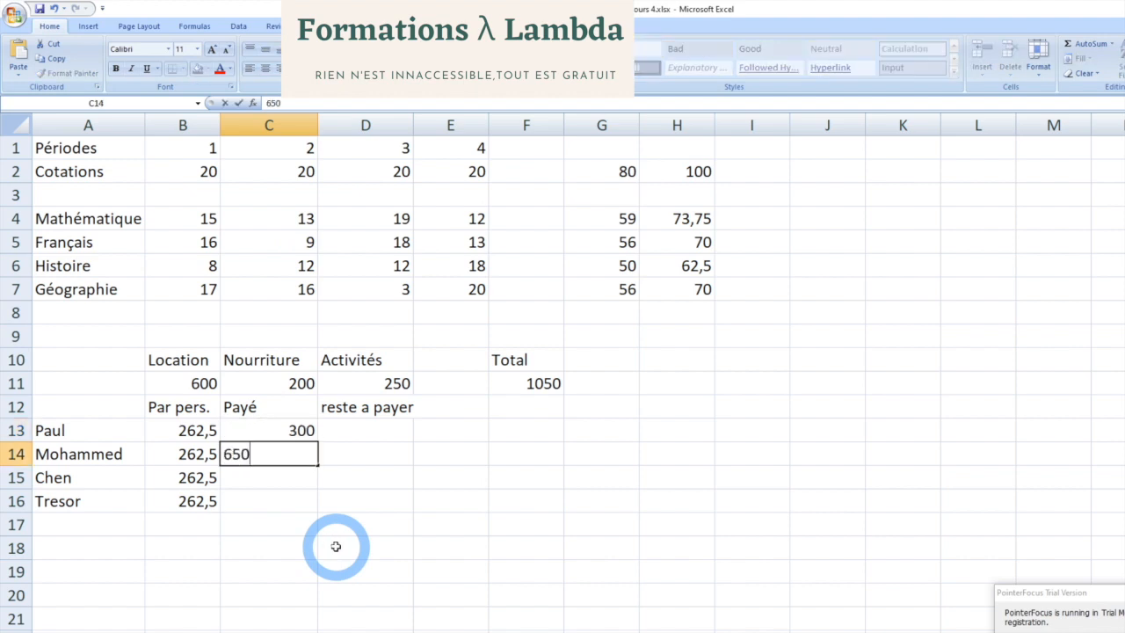
key("Return")
type("100")
key("Return")
type("0")
key("Return")
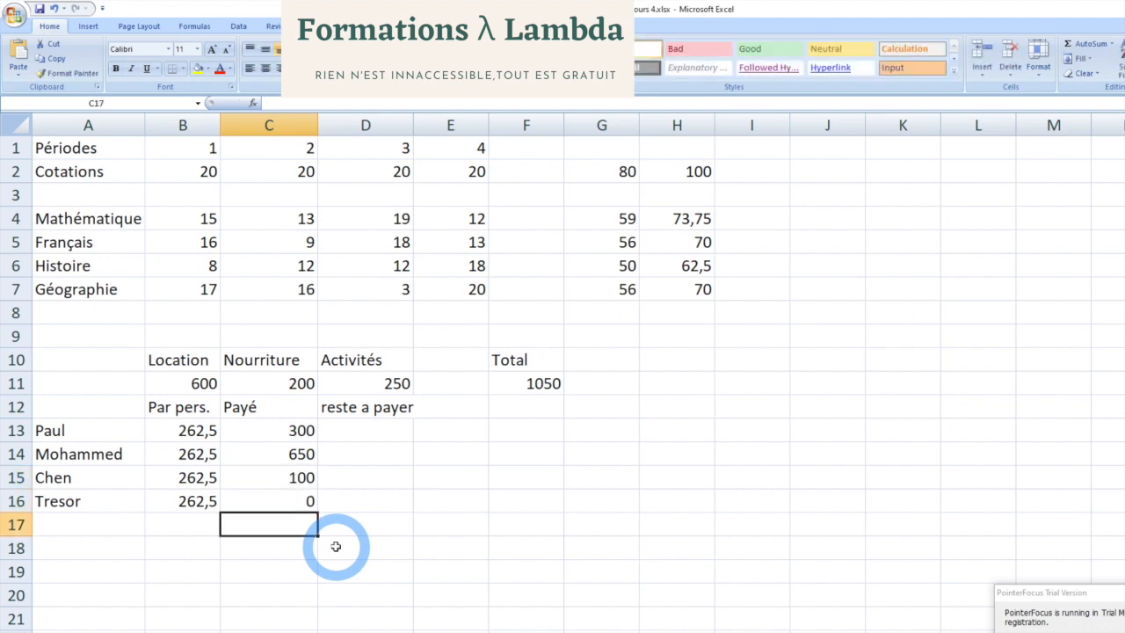
Enter the formula =C13-B13 in D13 to calculate the difference between the paid amount and the share
left_click(382, 435)
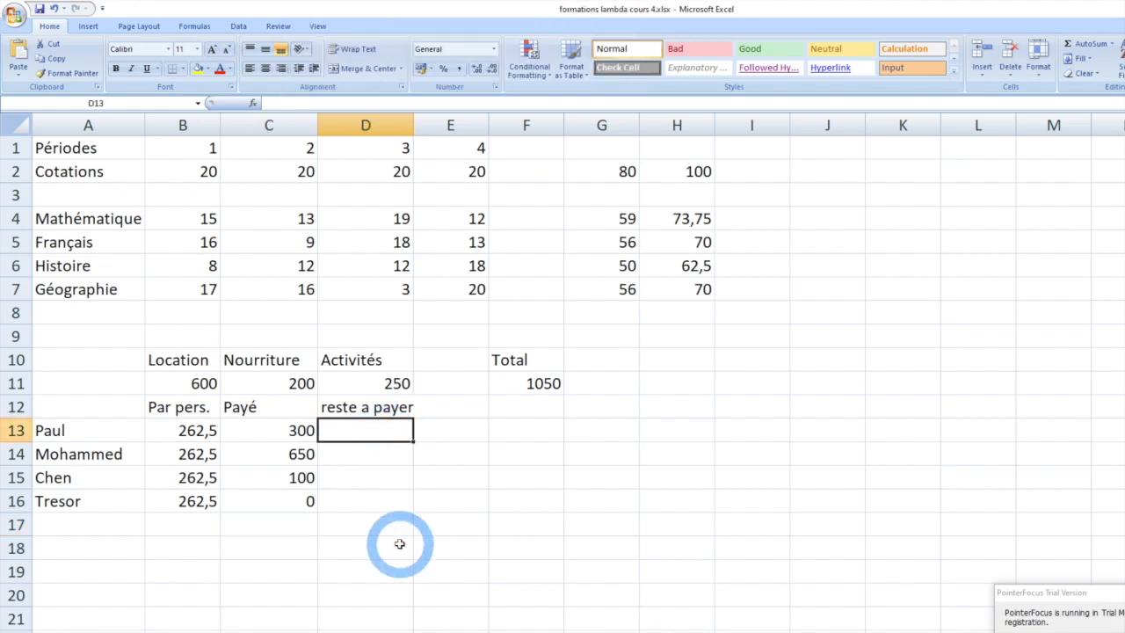
type("=")
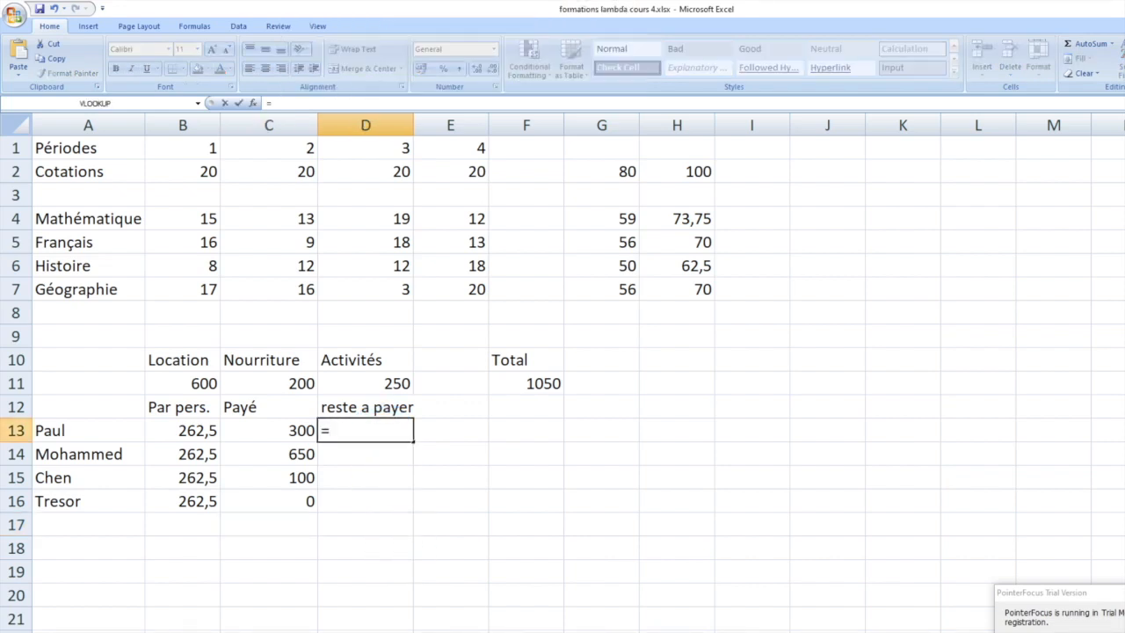
left_click(272, 432)
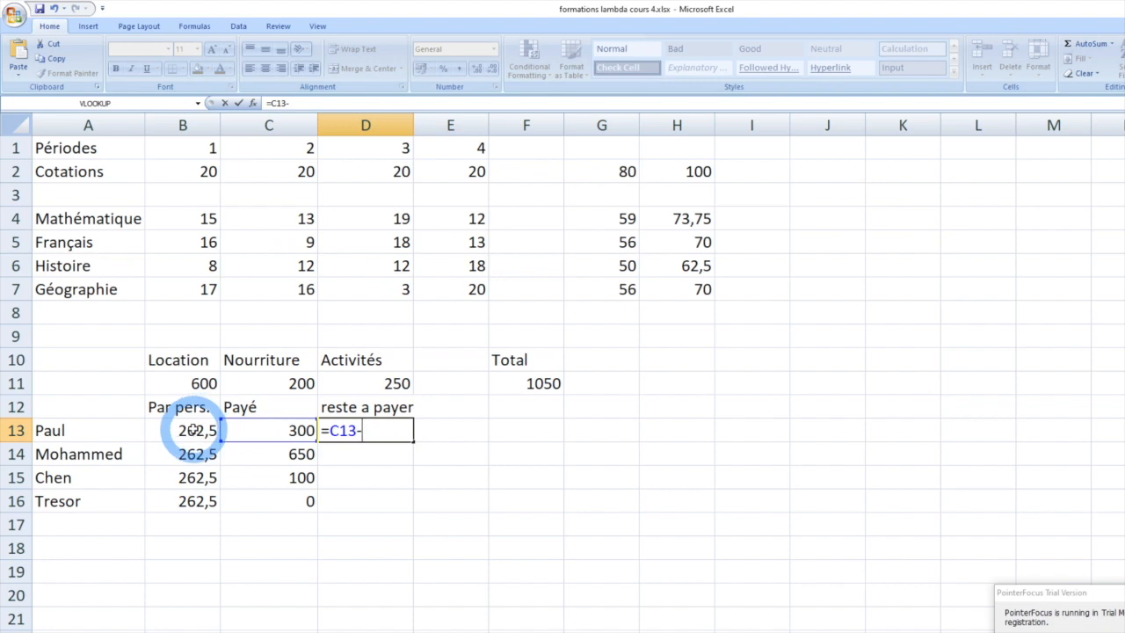
key("Return")
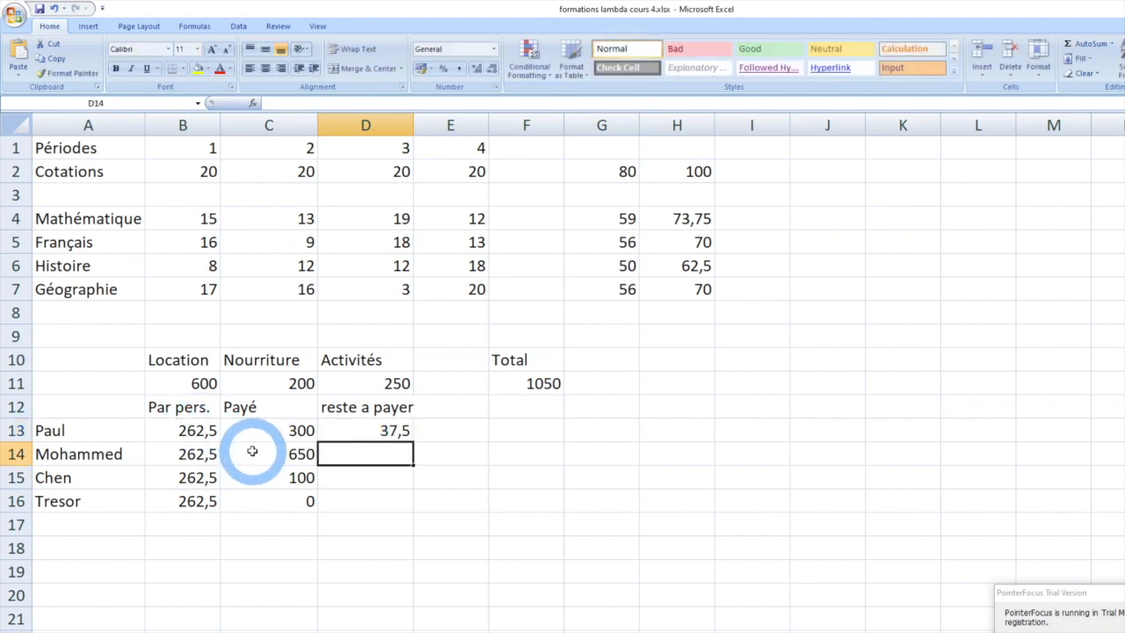
Copy the difference formula from D13 down through D16, and select D14 to check its copied formula
left_click(369, 432)
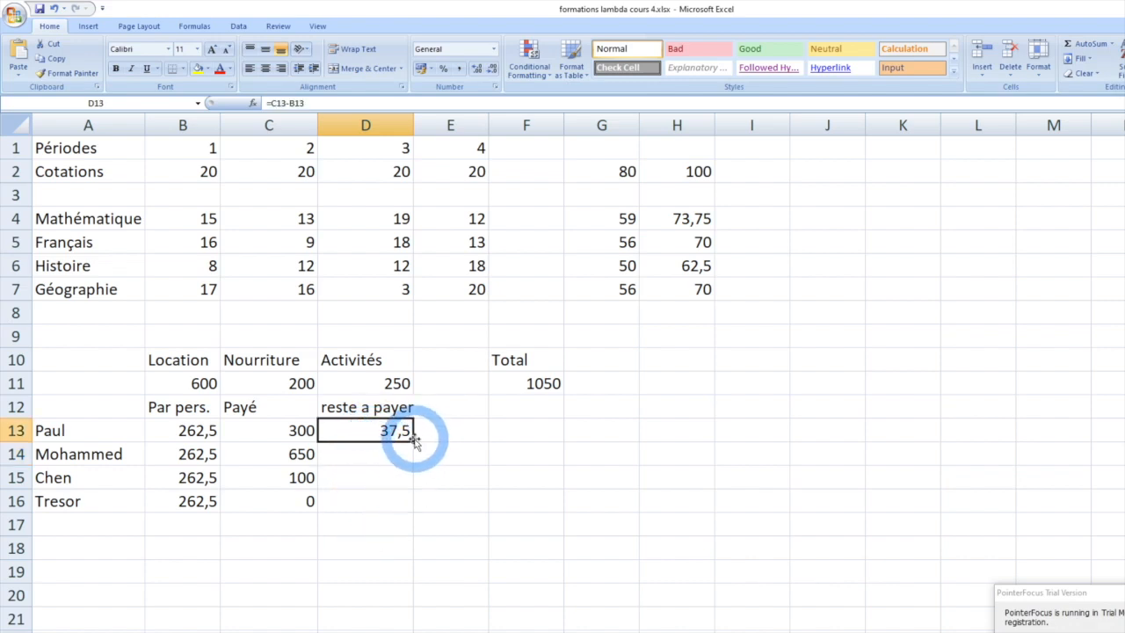
left_click_drag(413, 441, 410, 504)
left_click(373, 569)
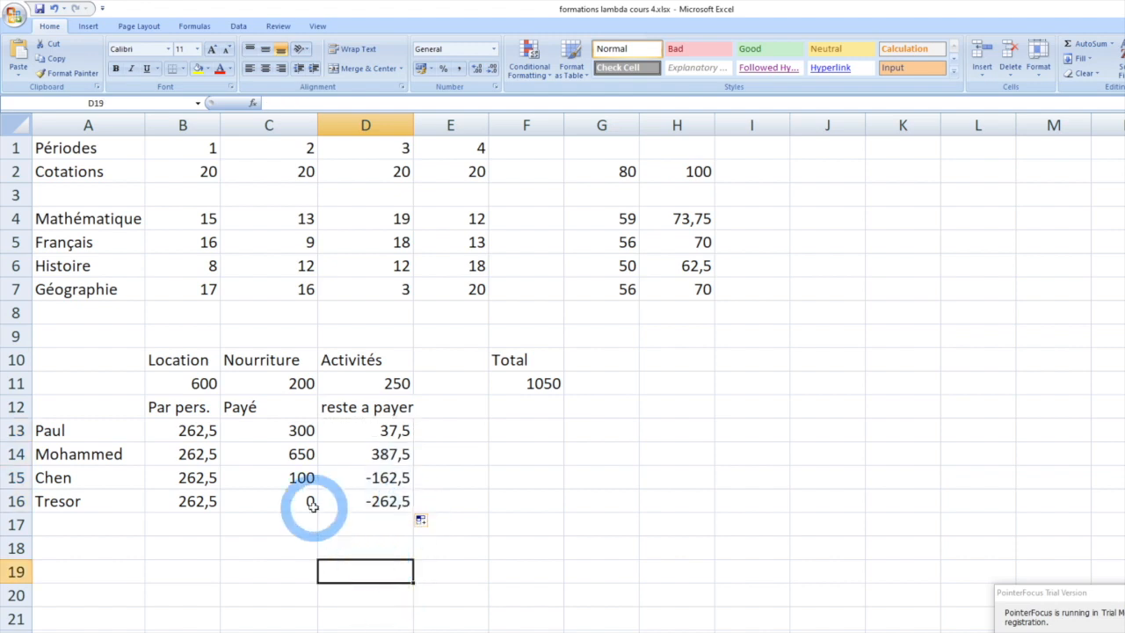
left_click(404, 453)
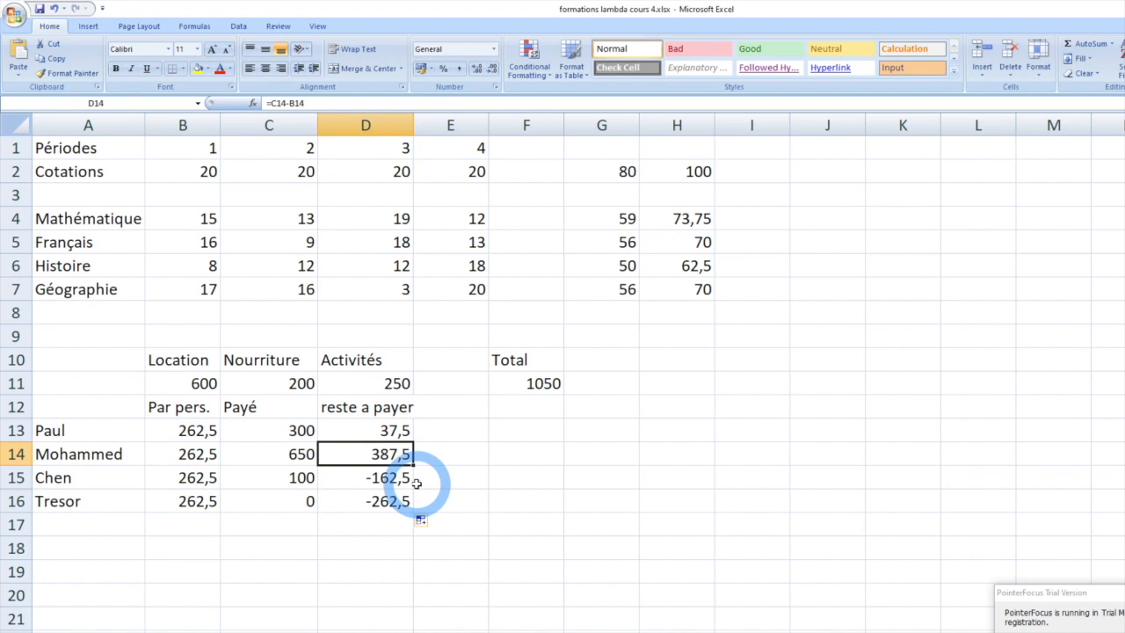